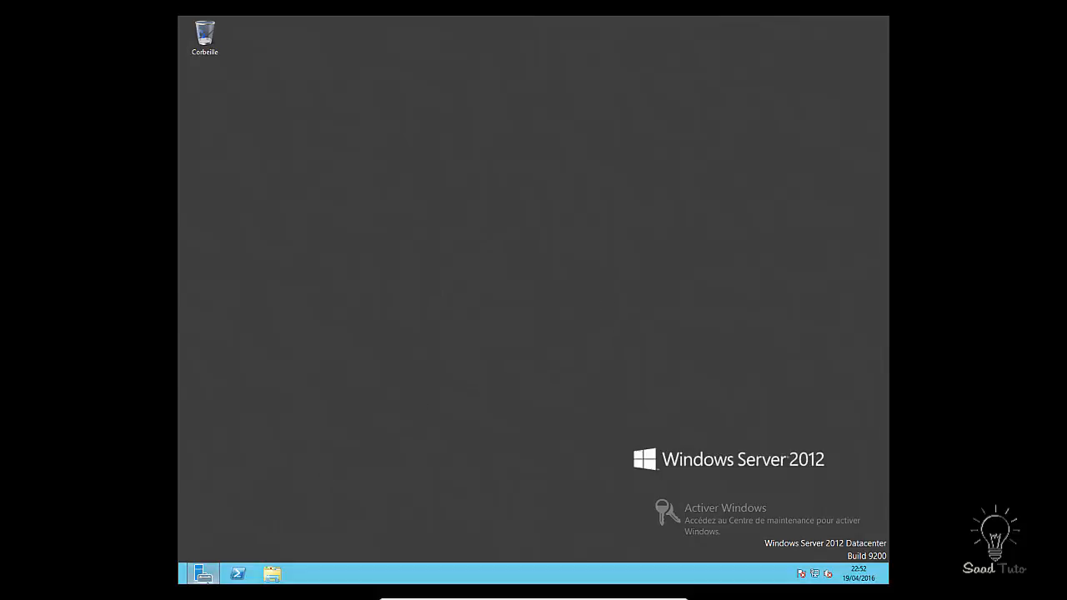
Open the computer name and domain change dialog from the local server's properties in Server Manager
{"action": "mouse_move", "coordinate": [203, 578]}
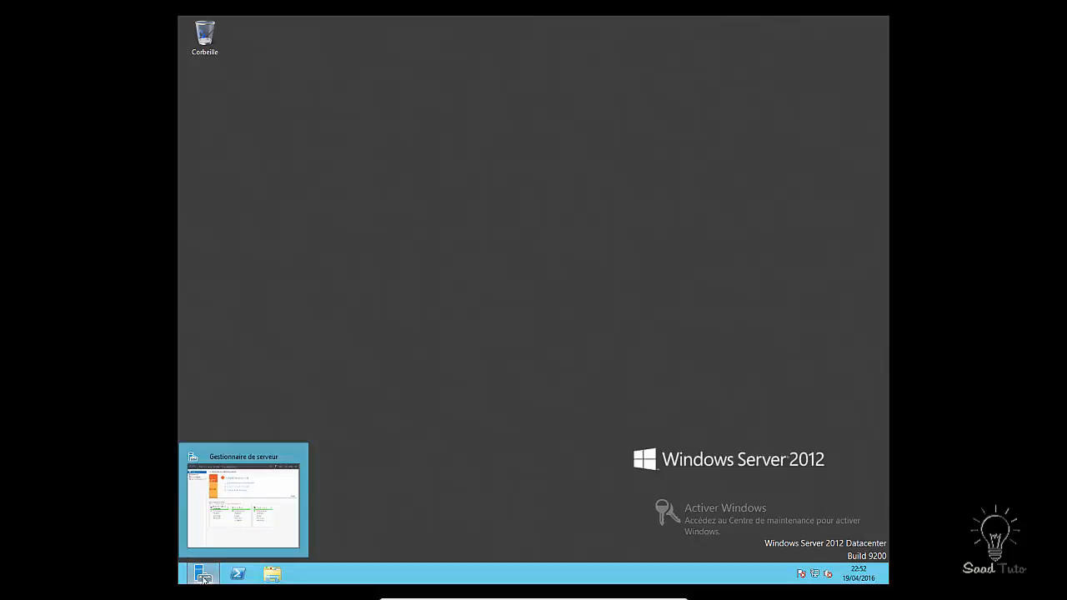
{"action": "left_click", "coordinate": [203, 578]}
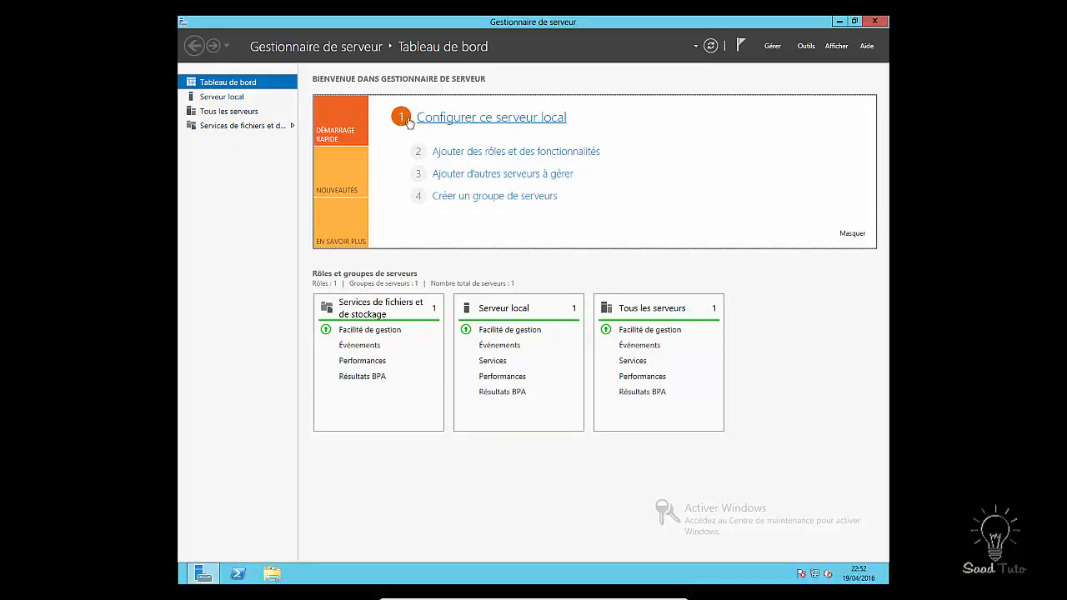
{"action": "left_click", "coordinate": [224, 97]}
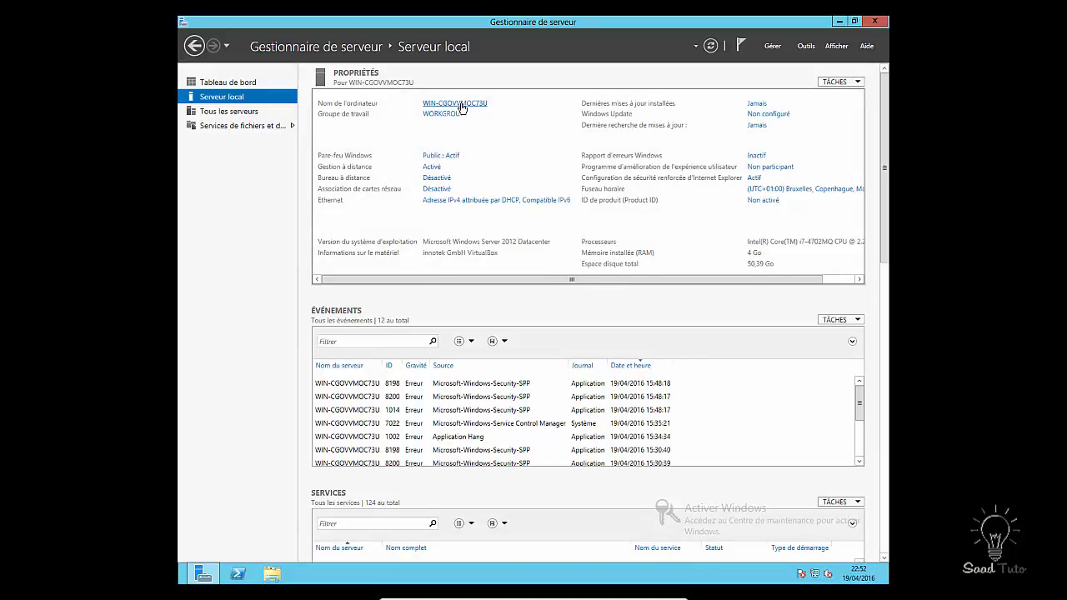
{"action": "left_click", "coordinate": [458, 103]}
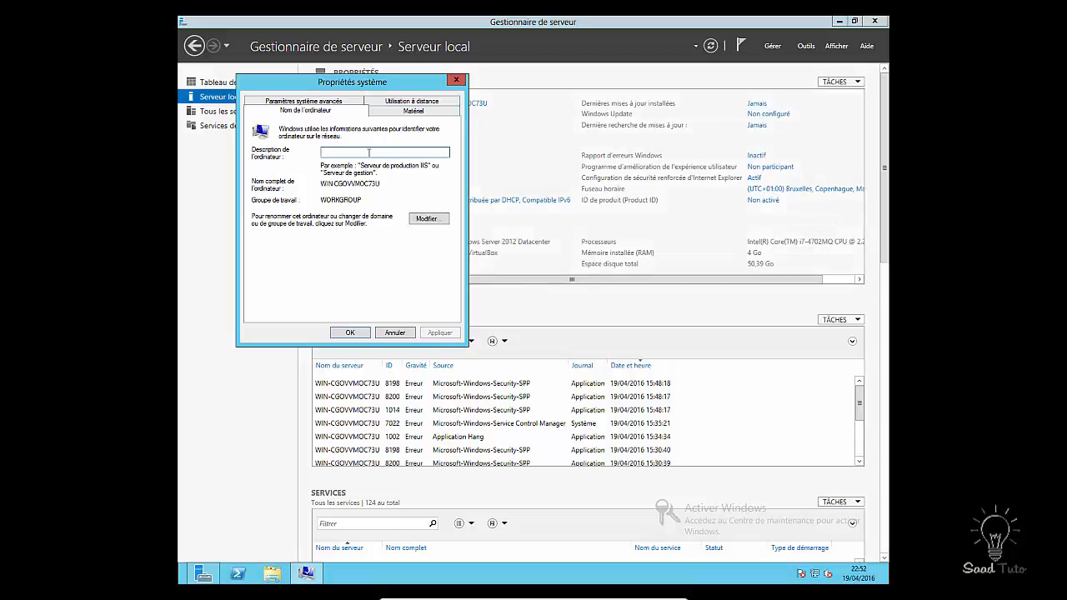
{"action": "left_click", "coordinate": [423, 219]}
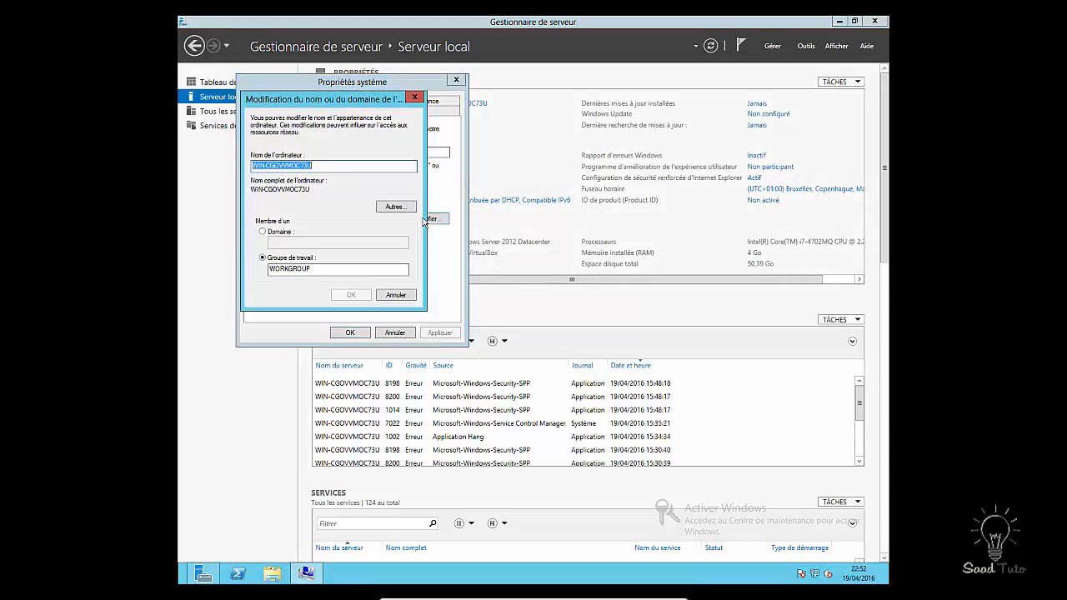
Rename the computer as SERVEUR and restart it immediately to apply the change
{"action": "left_click", "coordinate": [354, 169]}
{"action": "left_click_drag", "start_coordinate": [357, 169], "coordinate": [252, 167]}
{"action": "type", "text": "SERVEU"}
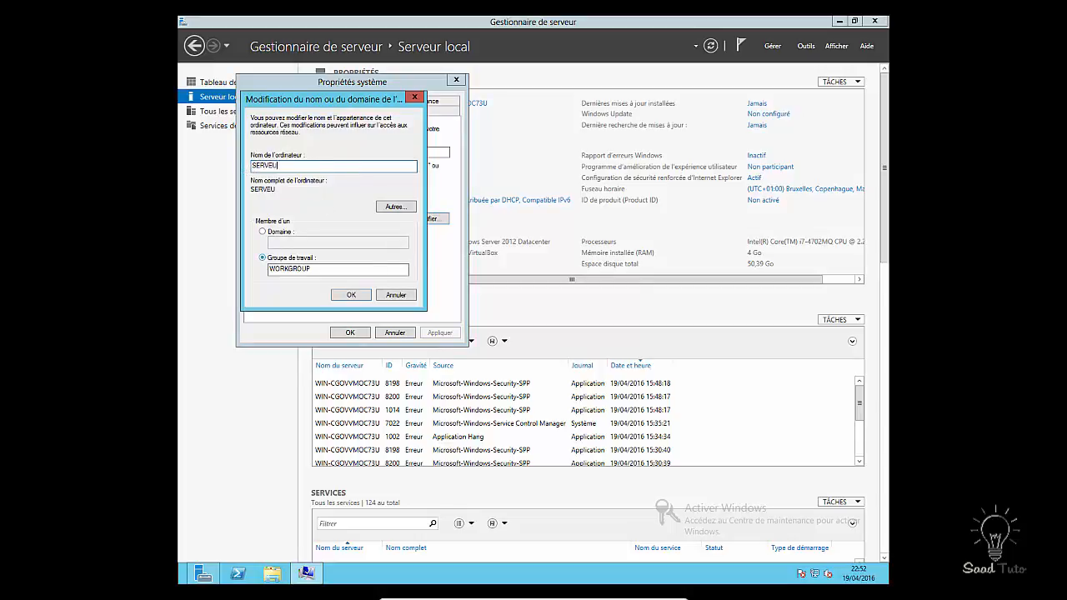
{"action": "type", "text": "R"}
{"action": "left_click", "coordinate": [351, 295]}
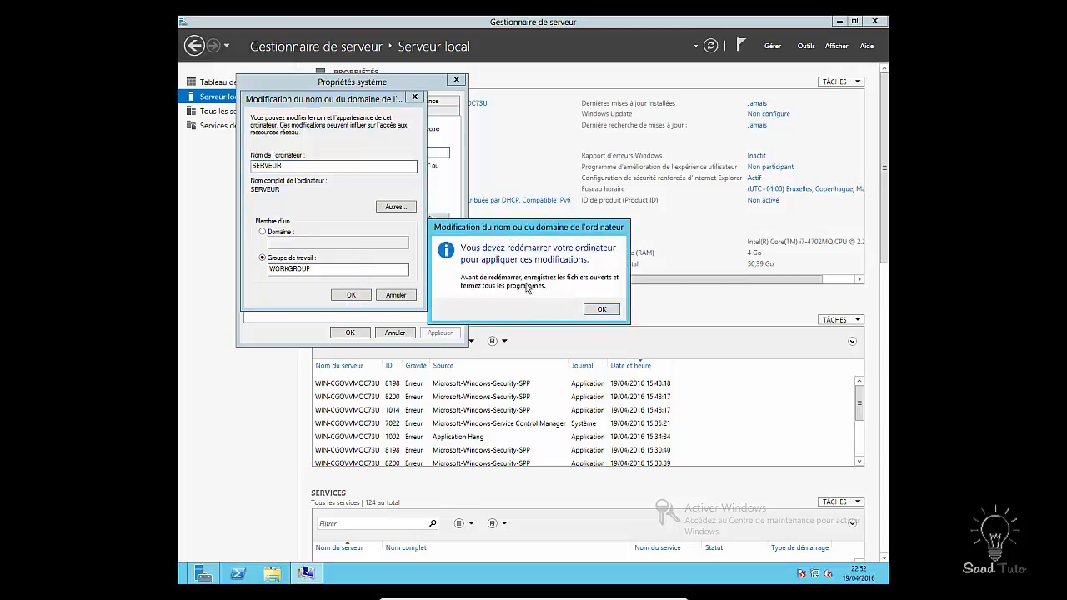
{"action": "left_click", "coordinate": [604, 310]}
{"action": "left_click", "coordinate": [350, 333]}
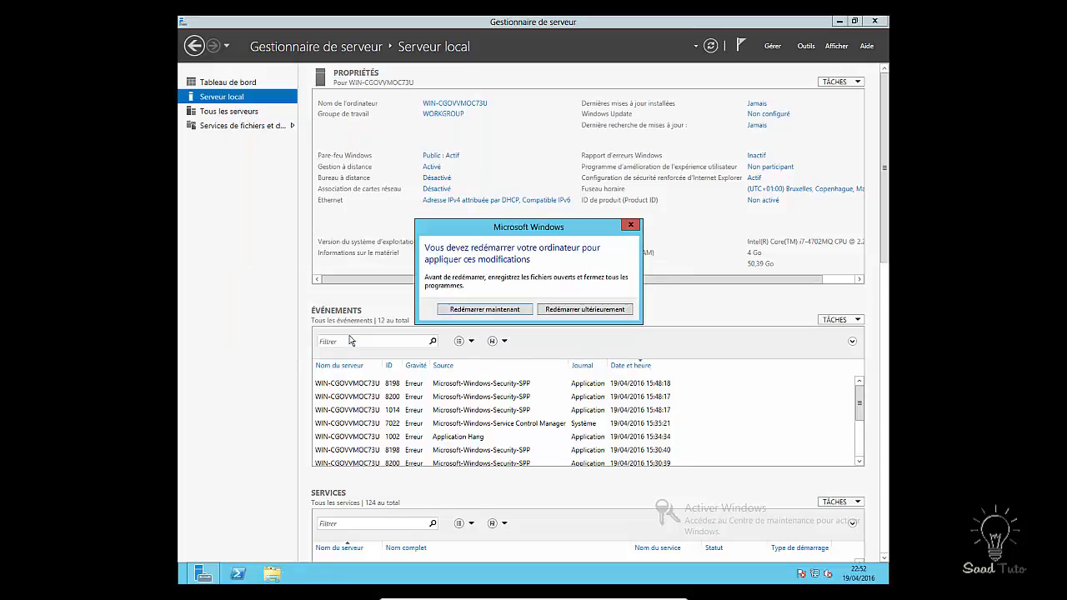
{"action": "left_click", "coordinate": [492, 311]}
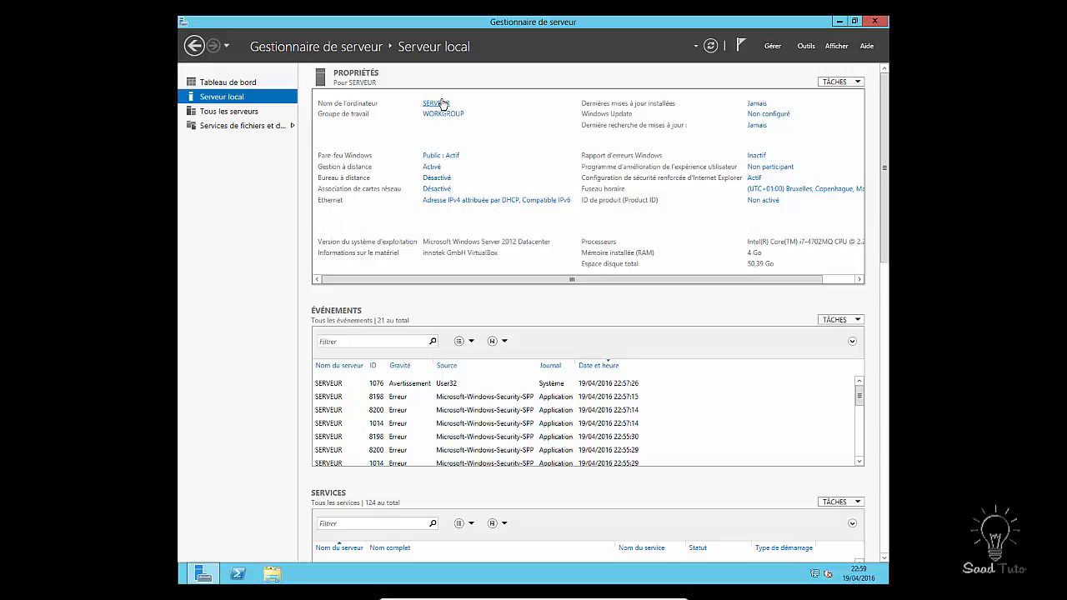
Start adding roles and features, using a role-based installation with SERVEUR from the server pool as the destination
{"action": "left_click", "coordinate": [773, 46]}
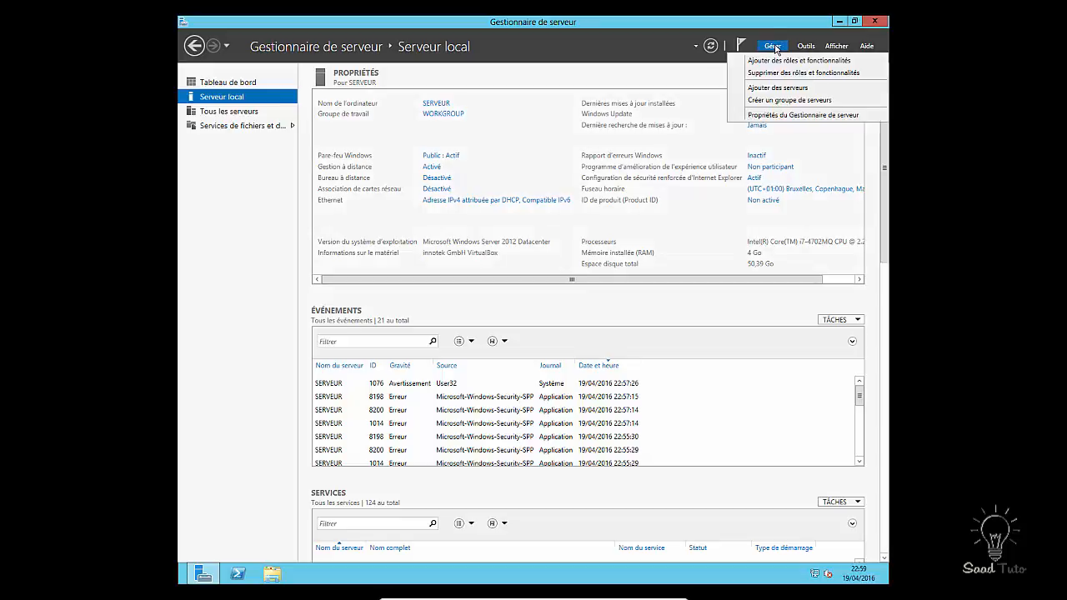
{"action": "left_click", "coordinate": [817, 64]}
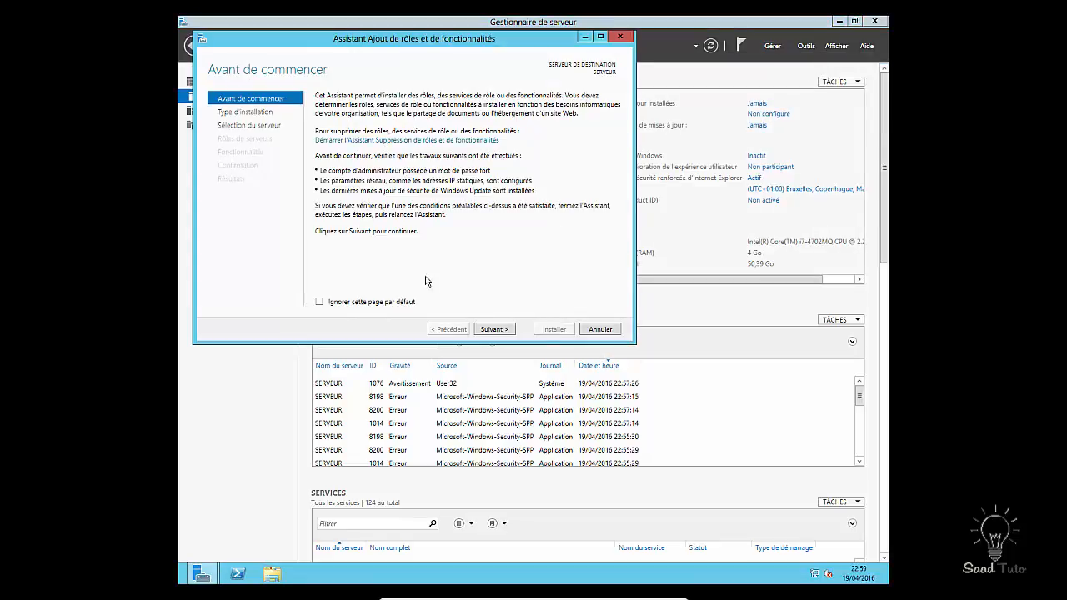
{"action": "left_click", "coordinate": [494, 330]}
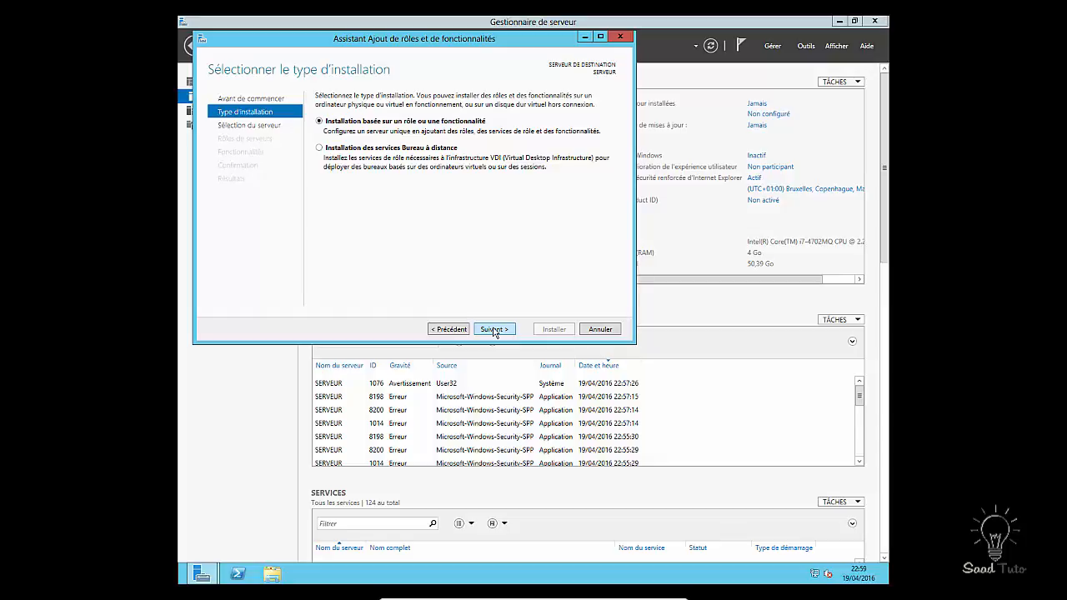
{"action": "left_click", "coordinate": [494, 330]}
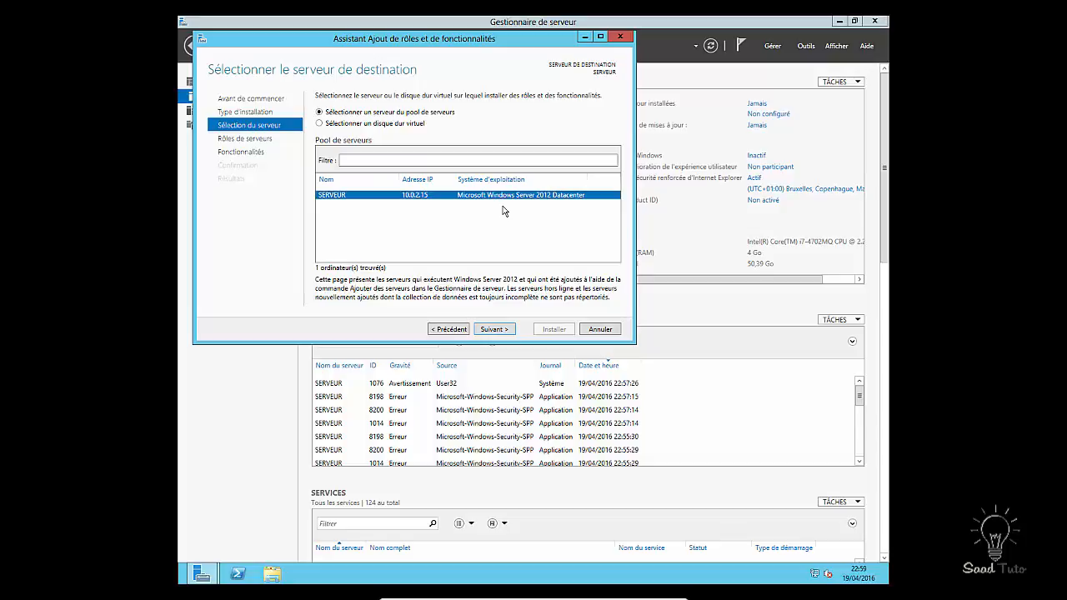
{"action": "left_click", "coordinate": [494, 330]}
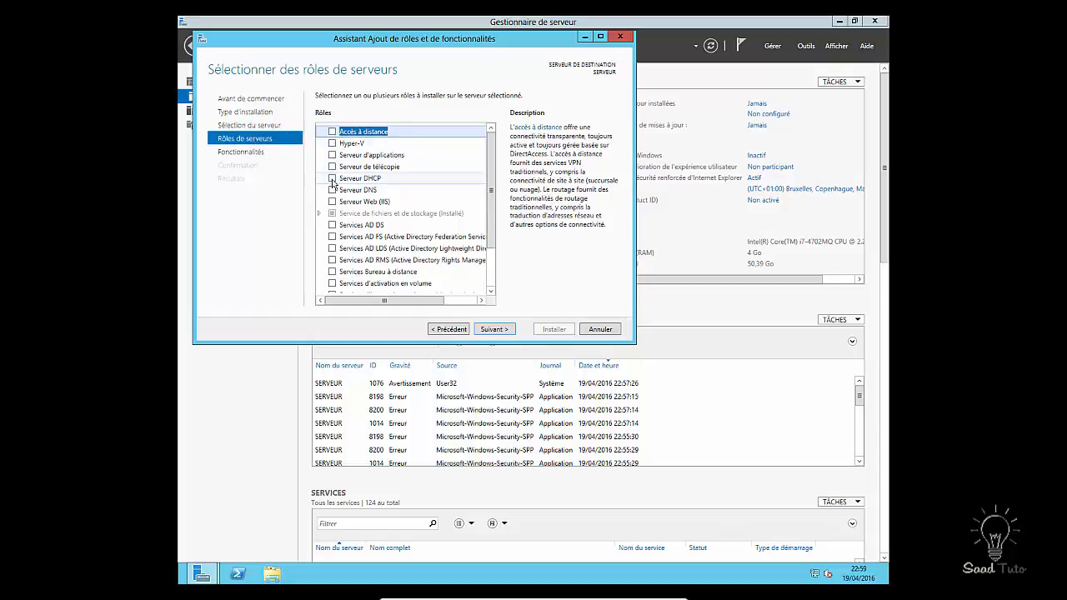
Select the DNS server role with its required management tools and continue despite the static IP validation warning
{"action": "scroll", "coordinate": [332, 182], "scroll_direction": "down", "scroll_amount": 2}
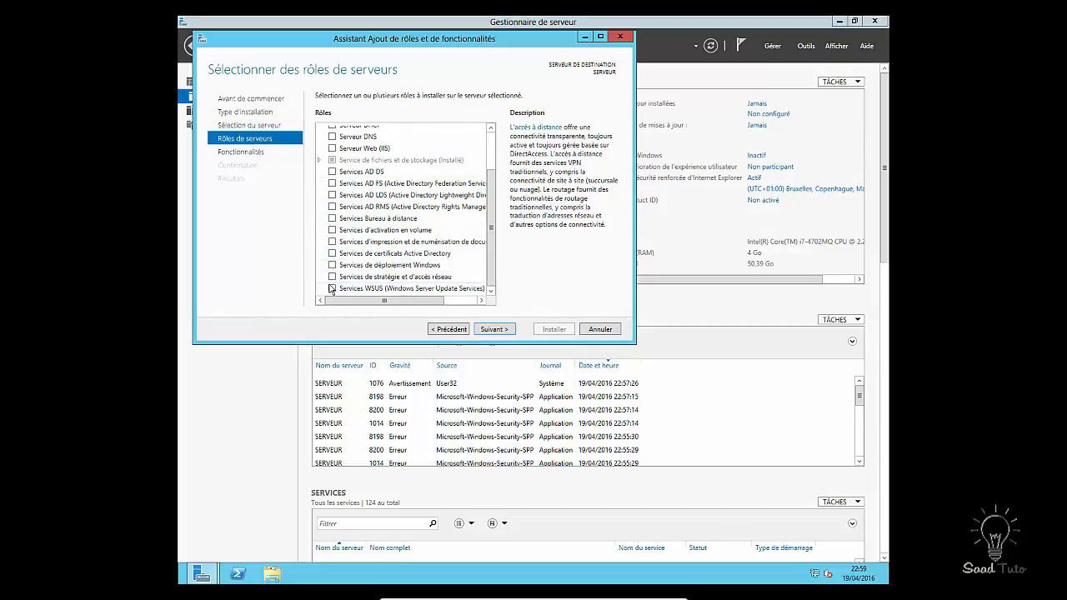
{"action": "scroll", "coordinate": [331, 283], "scroll_direction": "up", "scroll_amount": 2}
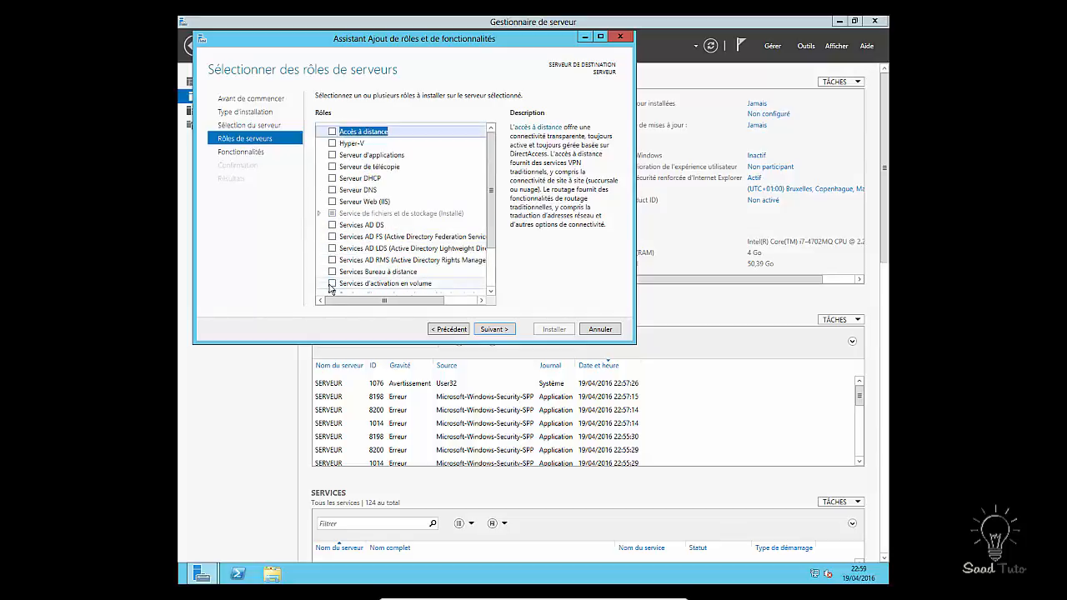
{"action": "left_click", "coordinate": [332, 191]}
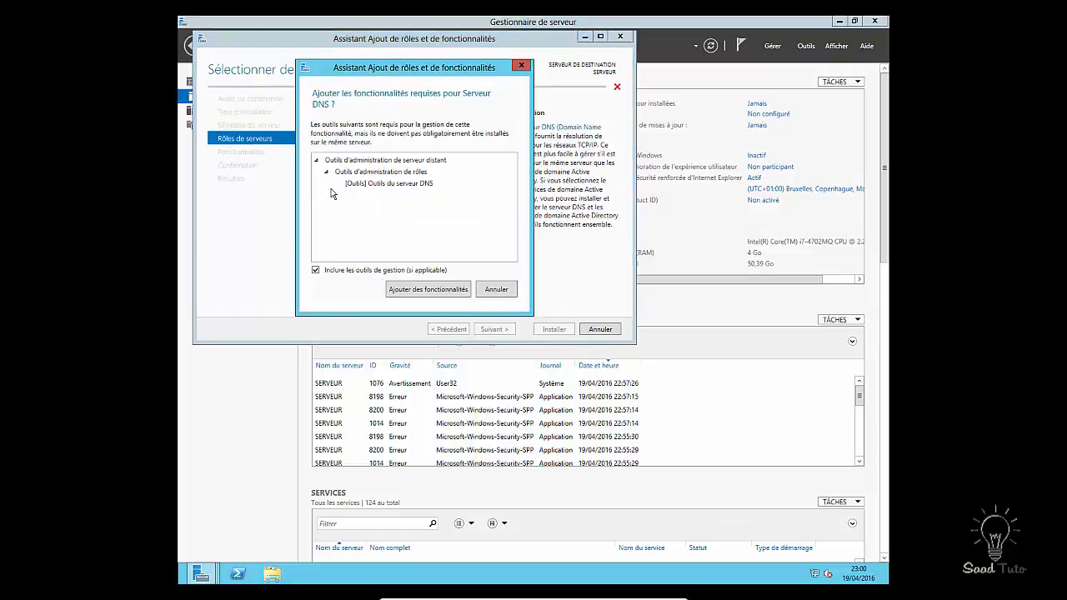
{"action": "left_click", "coordinate": [415, 291]}
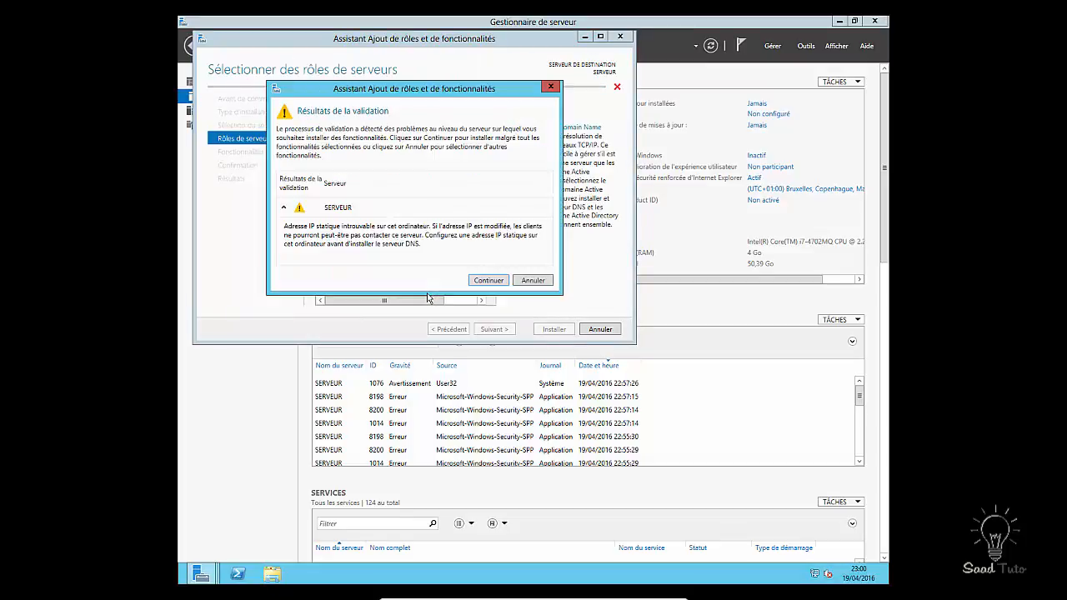
{"action": "left_click", "coordinate": [489, 281]}
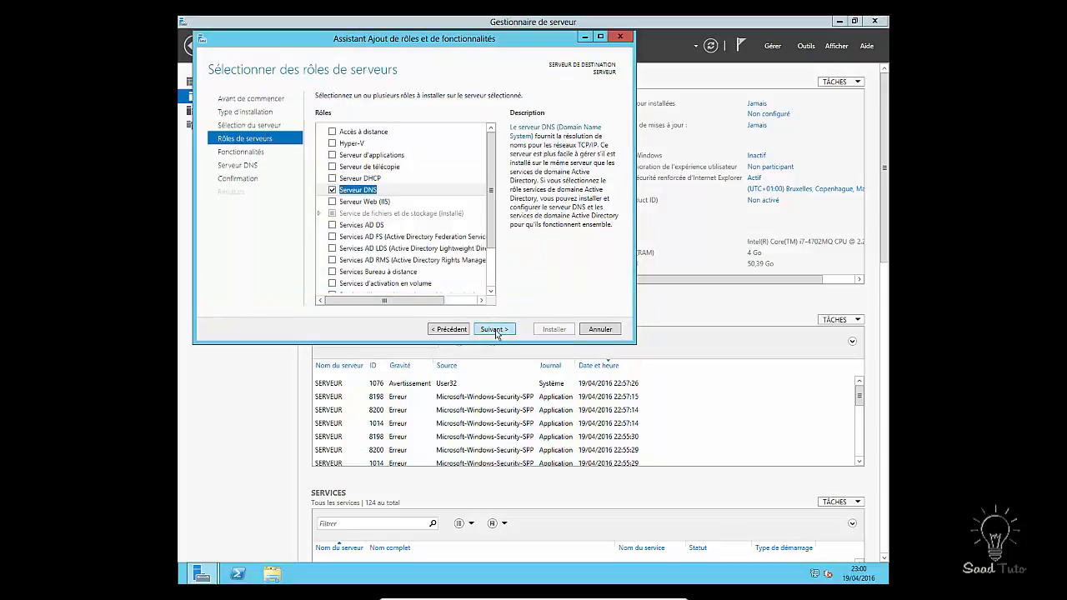
Keep the default feature selection and proceed past the DNS server information to the installation confirmation
{"action": "left_click", "coordinate": [494, 330]}
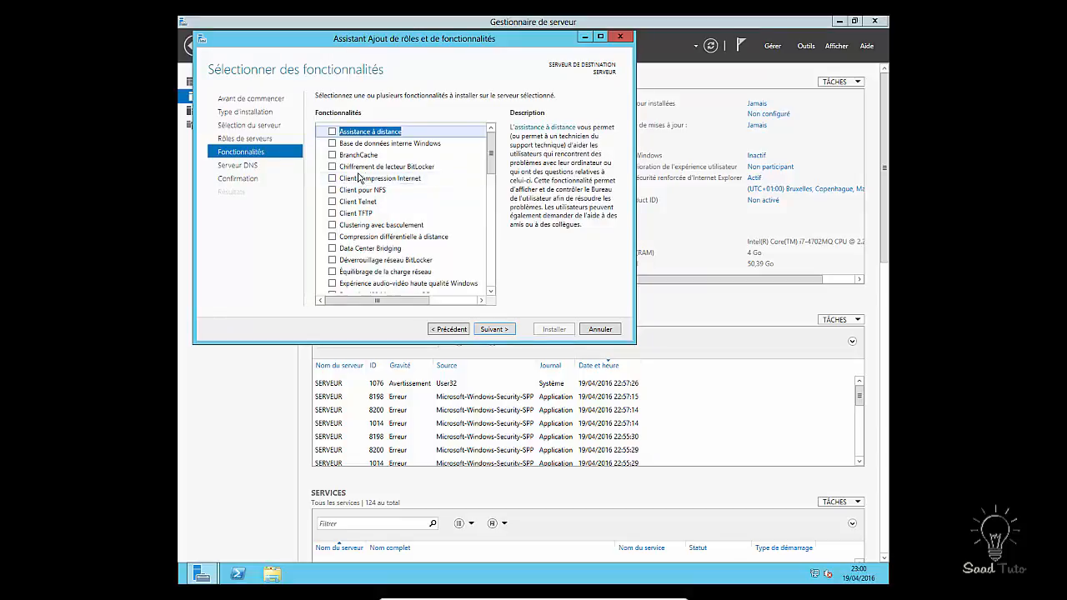
{"action": "scroll", "coordinate": [456, 244], "scroll_direction": "down", "scroll_amount": 5}
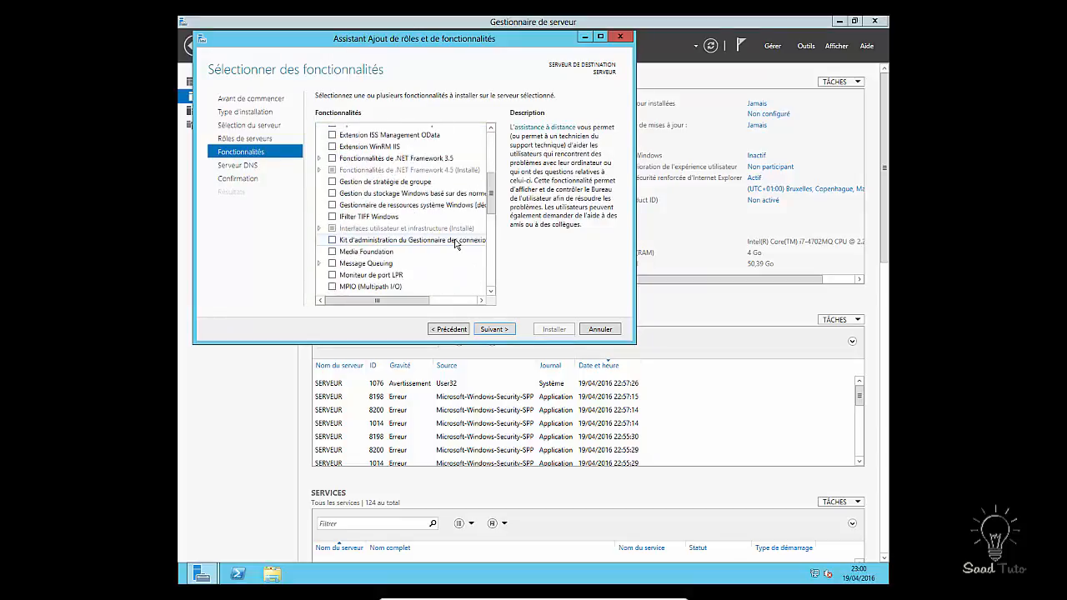
{"action": "scroll", "coordinate": [456, 243], "scroll_direction": "down", "scroll_amount": 10}
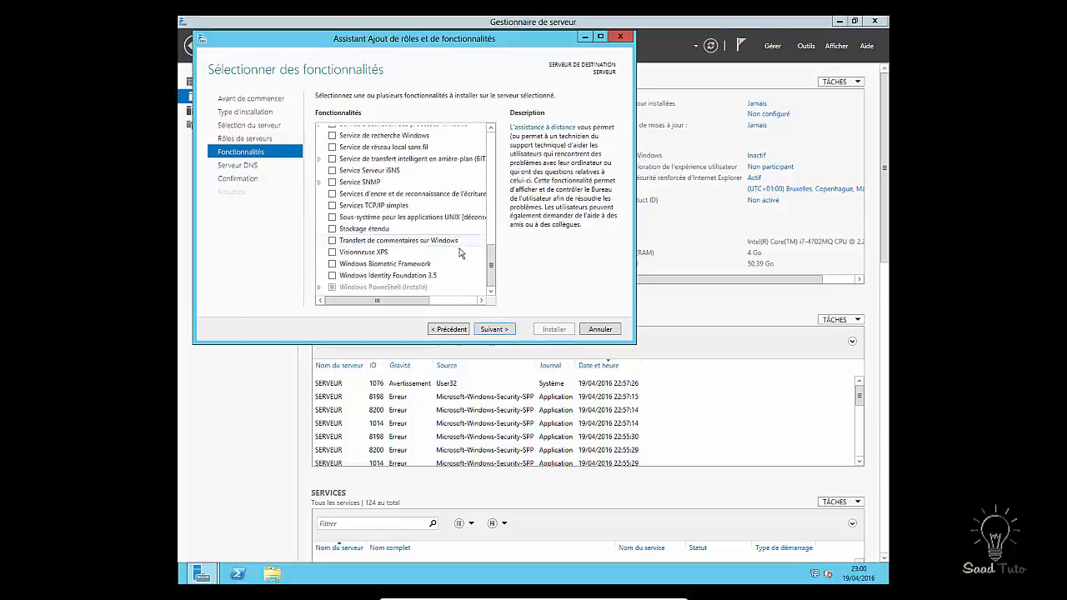
{"action": "scroll", "coordinate": [460, 253], "scroll_direction": "up", "scroll_amount": 15}
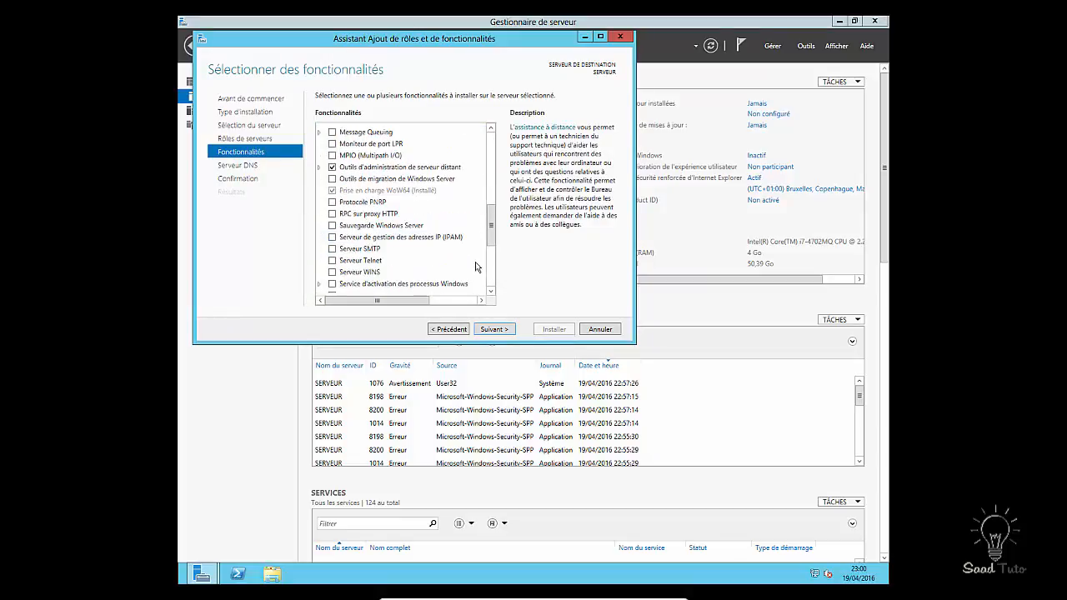
{"action": "left_click", "coordinate": [493, 328]}
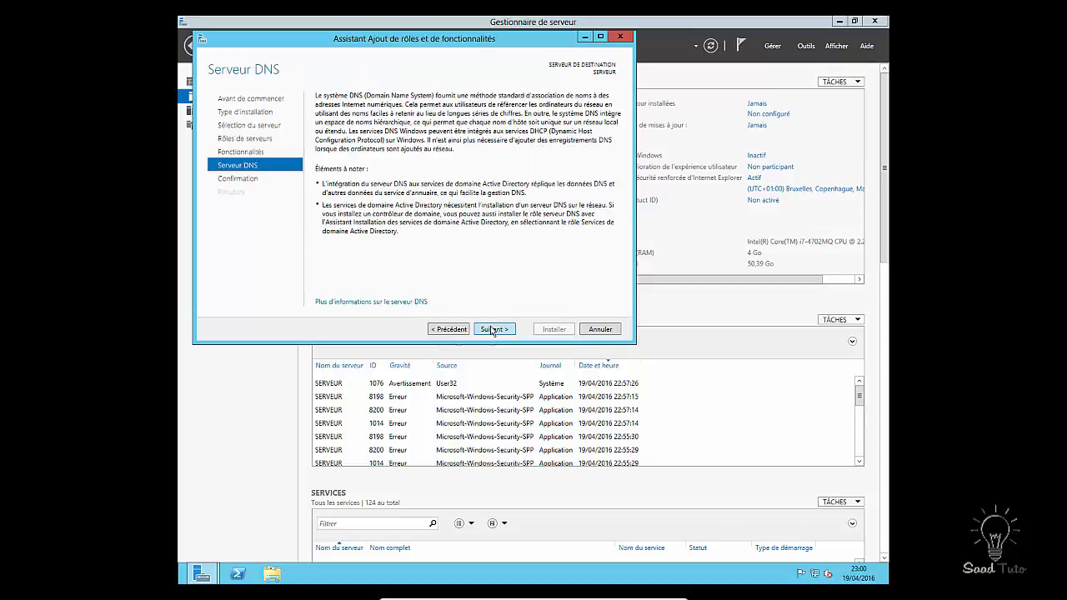
{"action": "left_click", "coordinate": [493, 329]}
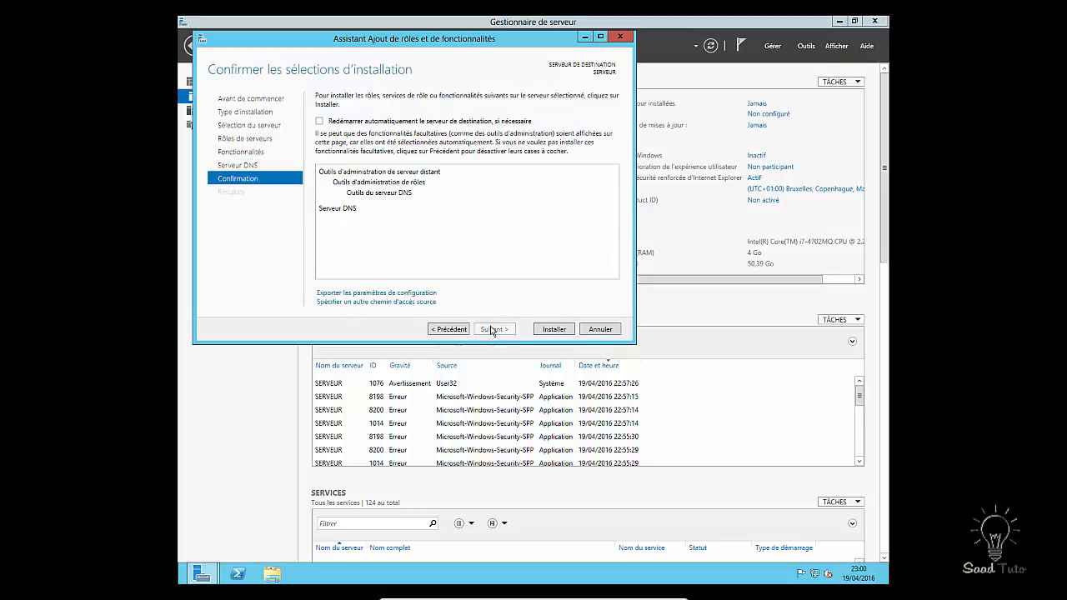
Install the DNS server role, close the wizard, and check the installation's notification
{"action": "left_click", "coordinate": [554, 329]}
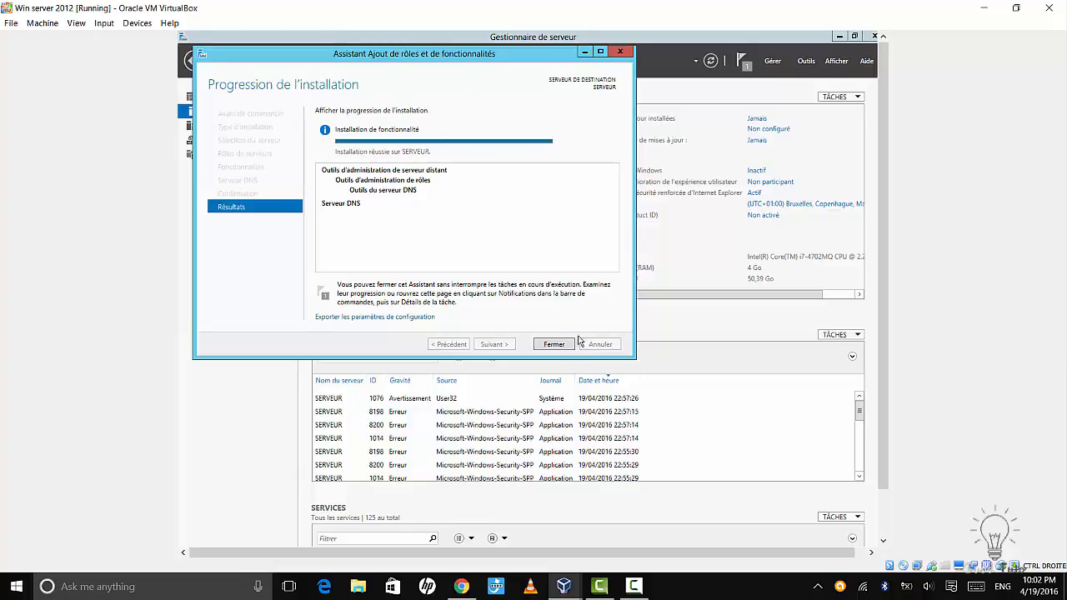
{"action": "left_click", "coordinate": [553, 344]}
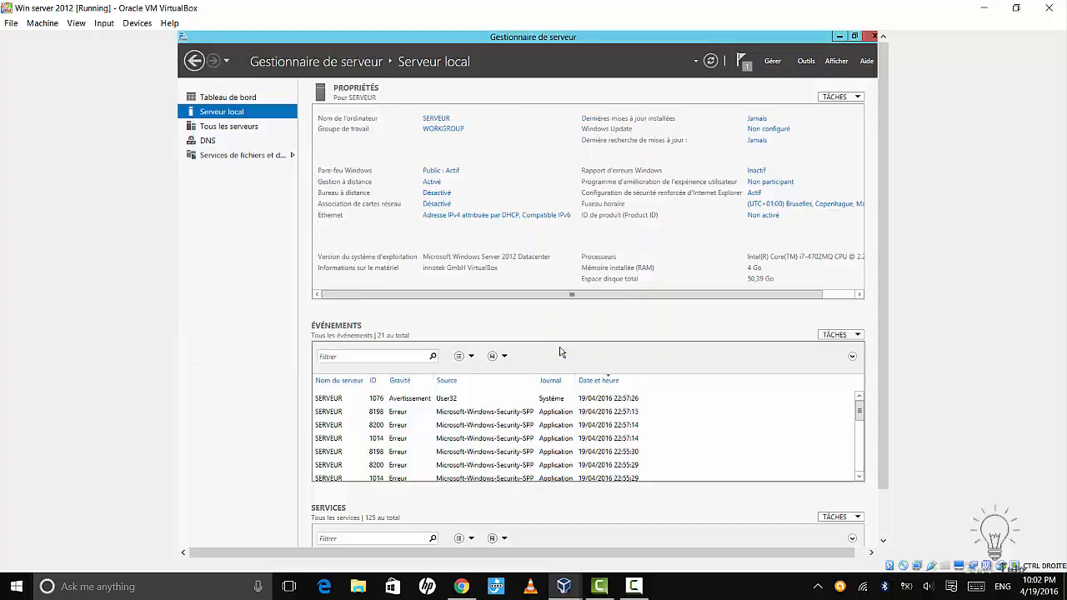
{"action": "left_click", "coordinate": [743, 67]}
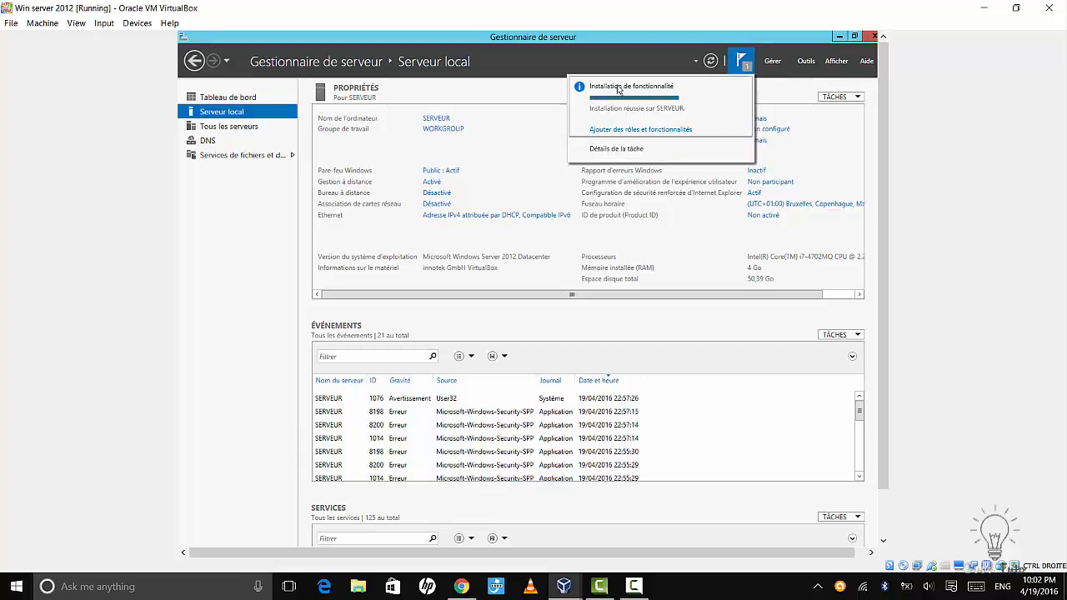
{"action": "left_click", "coordinate": [743, 88]}
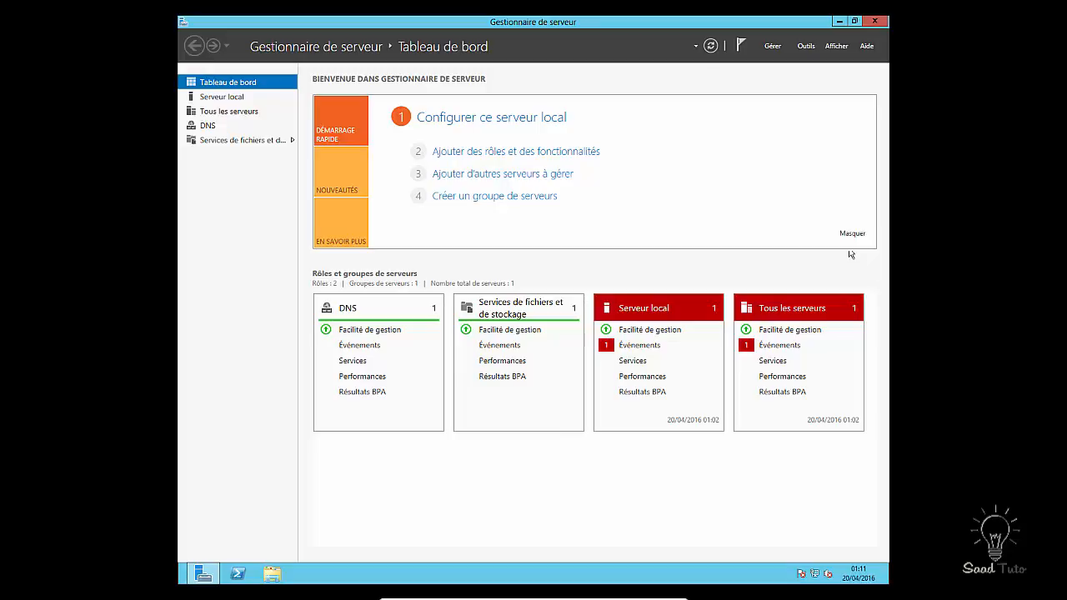
{"action": "mouse_move", "coordinate": [205, 577]}
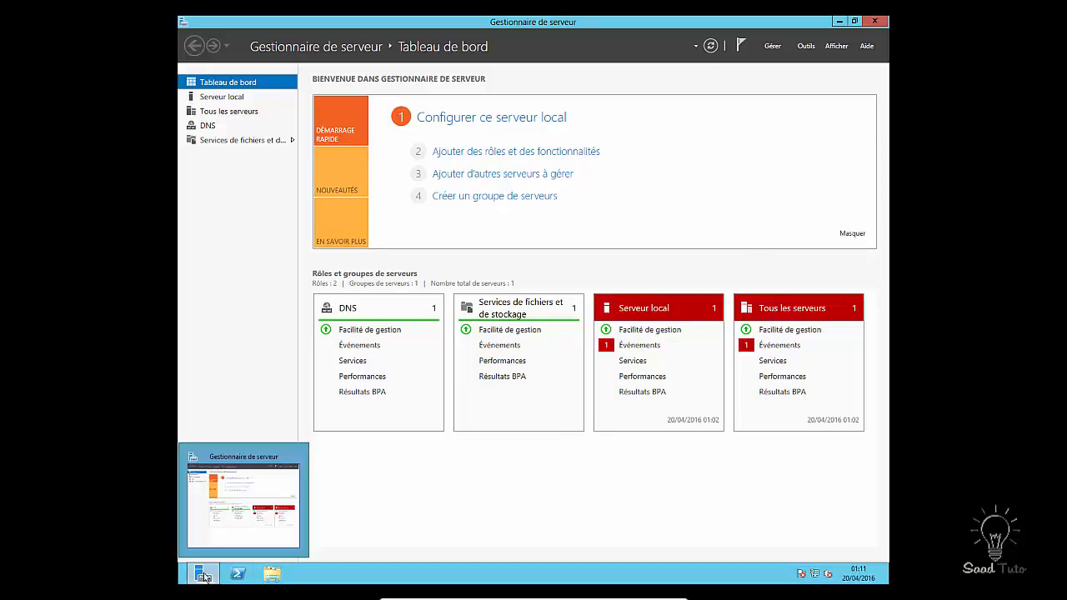
{"action": "key", "text": "super"}
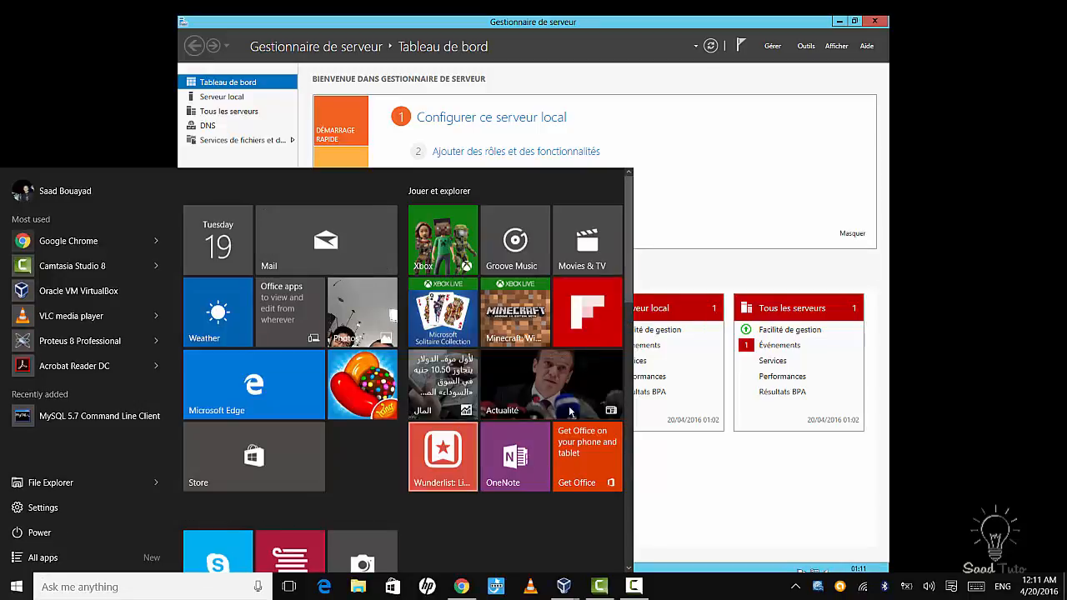
{"action": "left_click", "coordinate": [719, 482]}
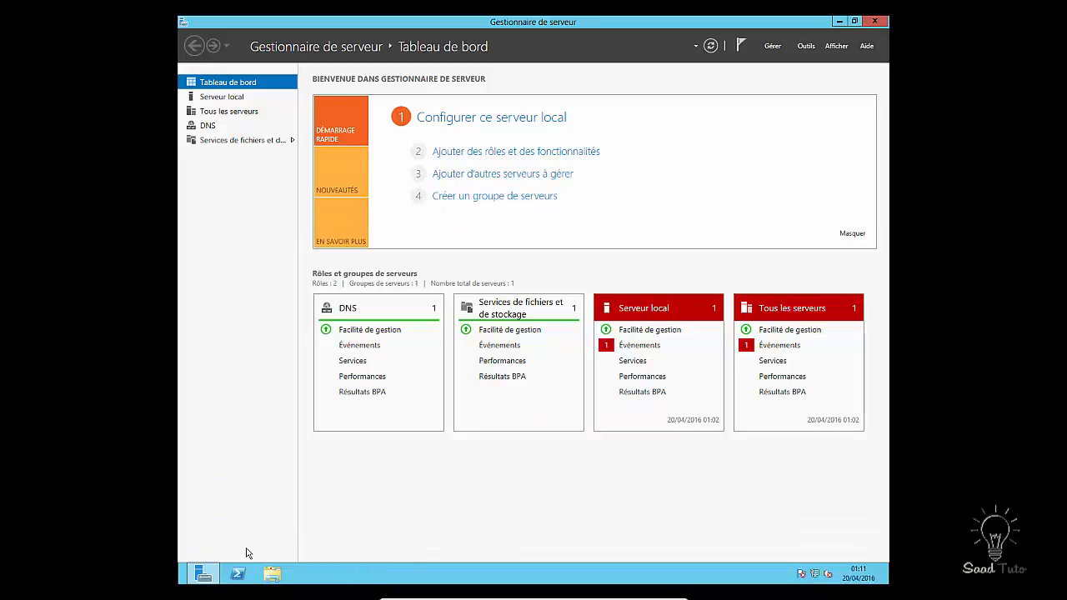
{"action": "key", "text": "super"}
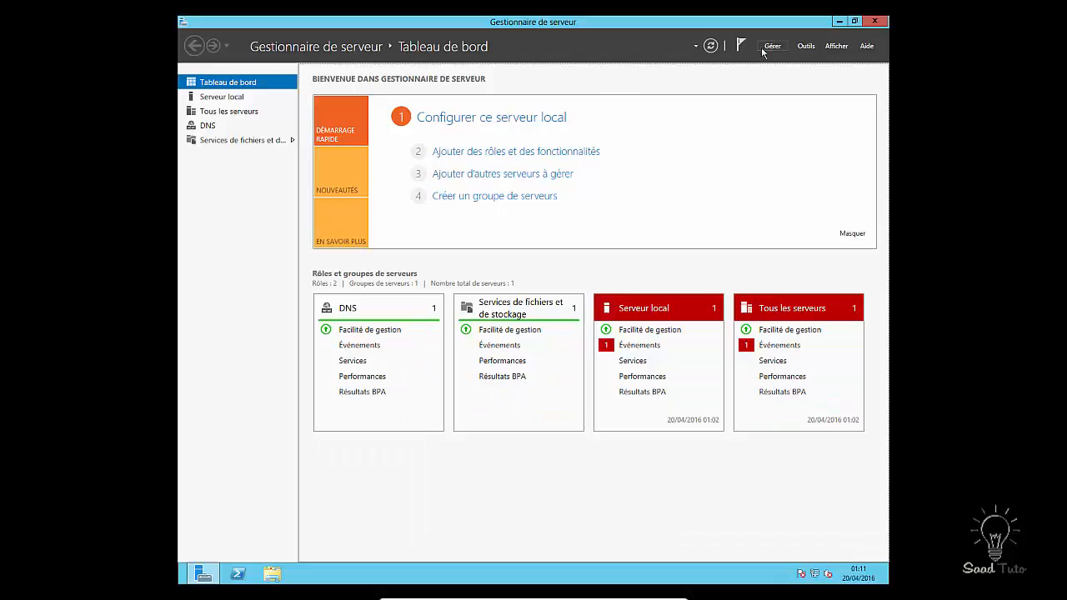
Open the DNS management console from Server Manager's administration tools
{"action": "left_click", "coordinate": [806, 47]}
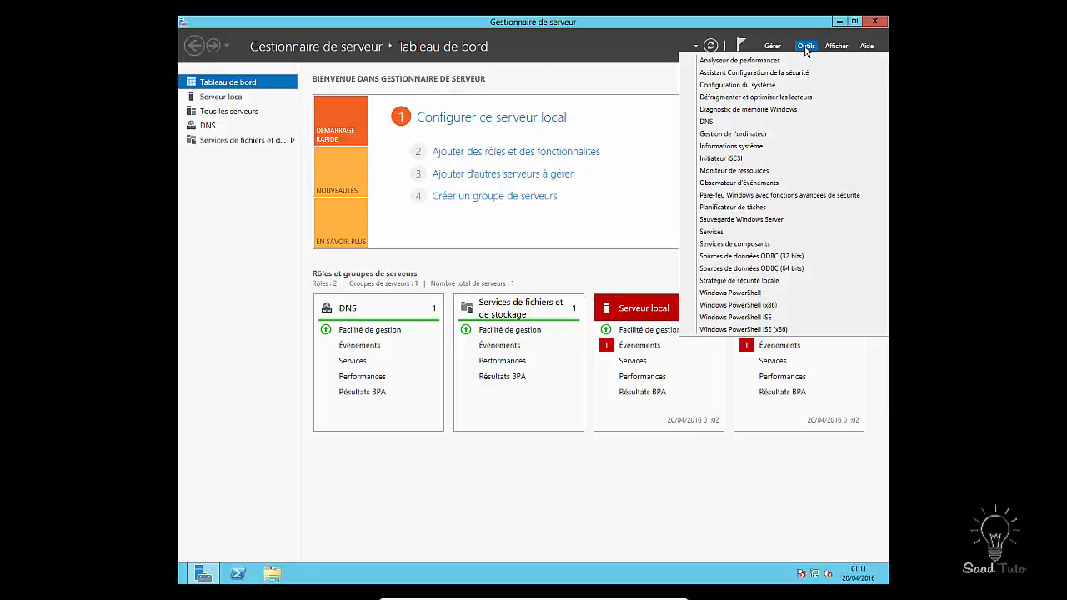
{"action": "left_click", "coordinate": [797, 123]}
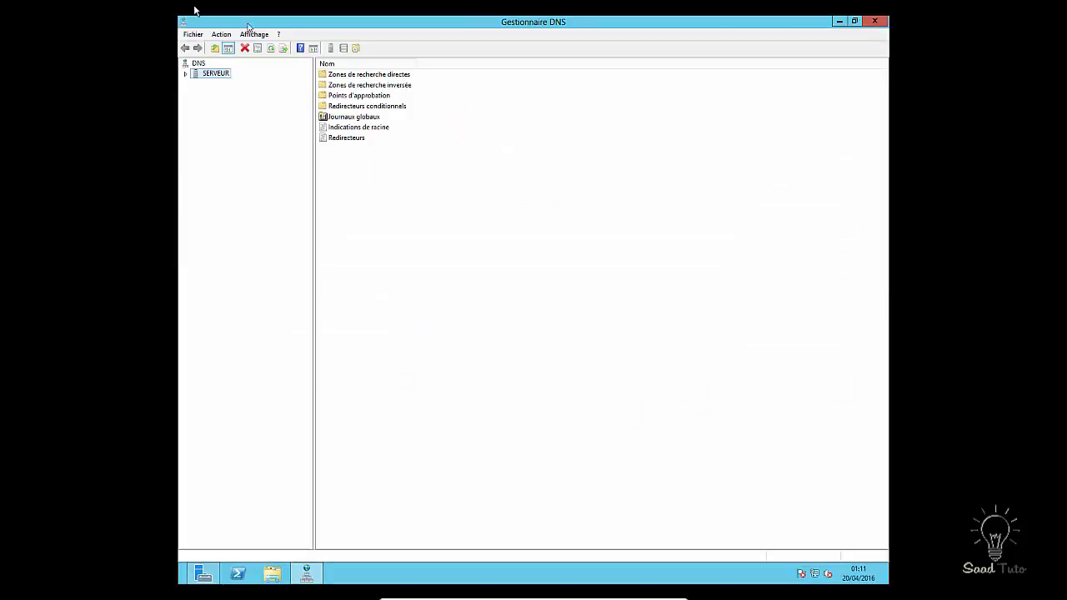
Start a new primary zone under the server's forward lookup zones
{"action": "double_click", "coordinate": [206, 75]}
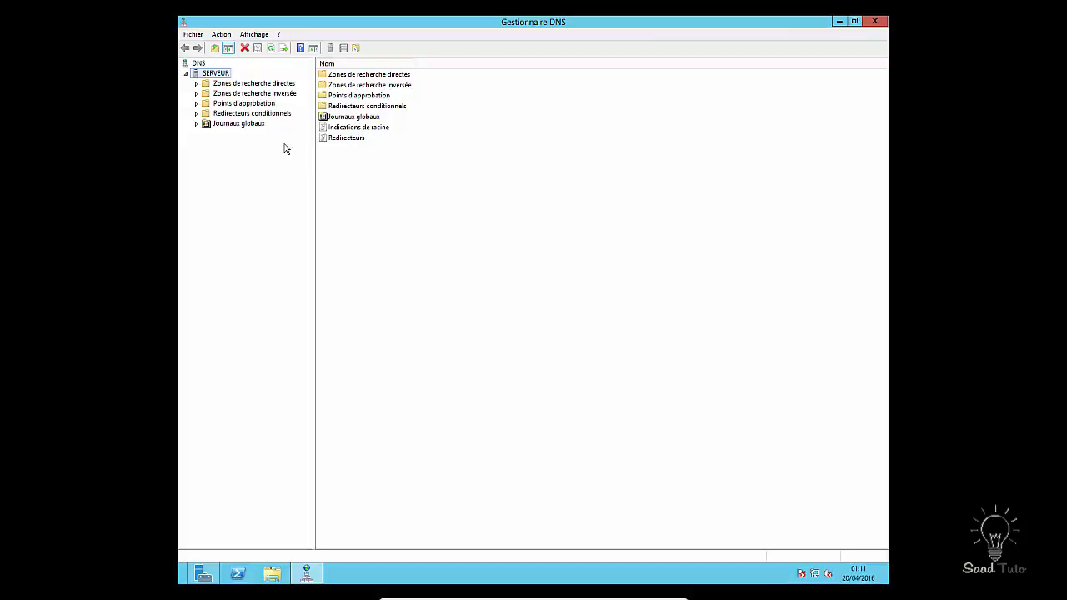
{"action": "right_click", "coordinate": [266, 86]}
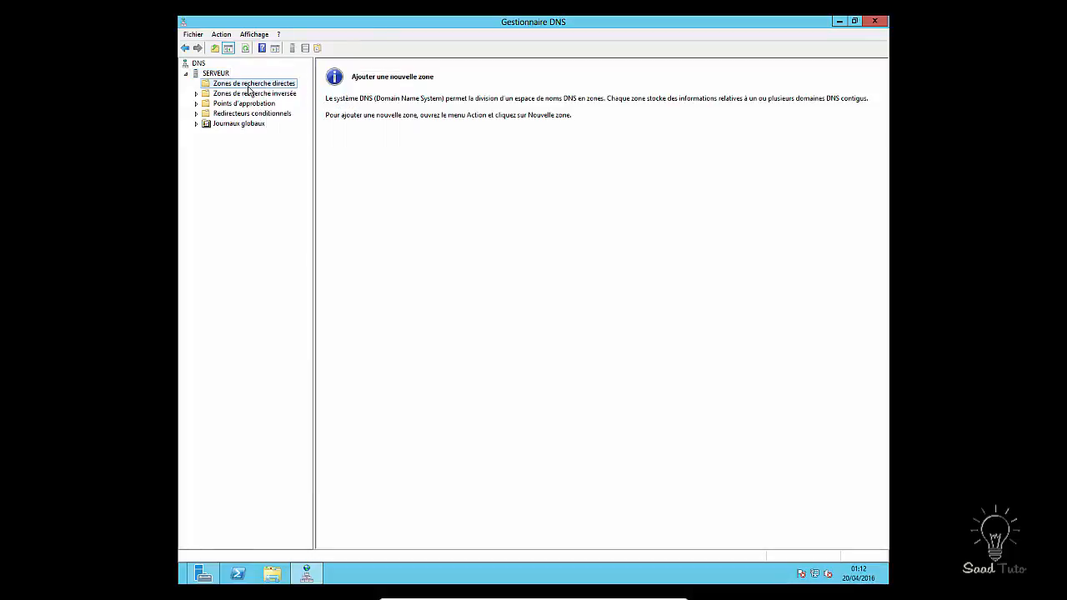
{"action": "right_click", "coordinate": [249, 87]}
{"action": "left_click", "coordinate": [264, 95]}
{"action": "left_click", "coordinate": [396, 242]}
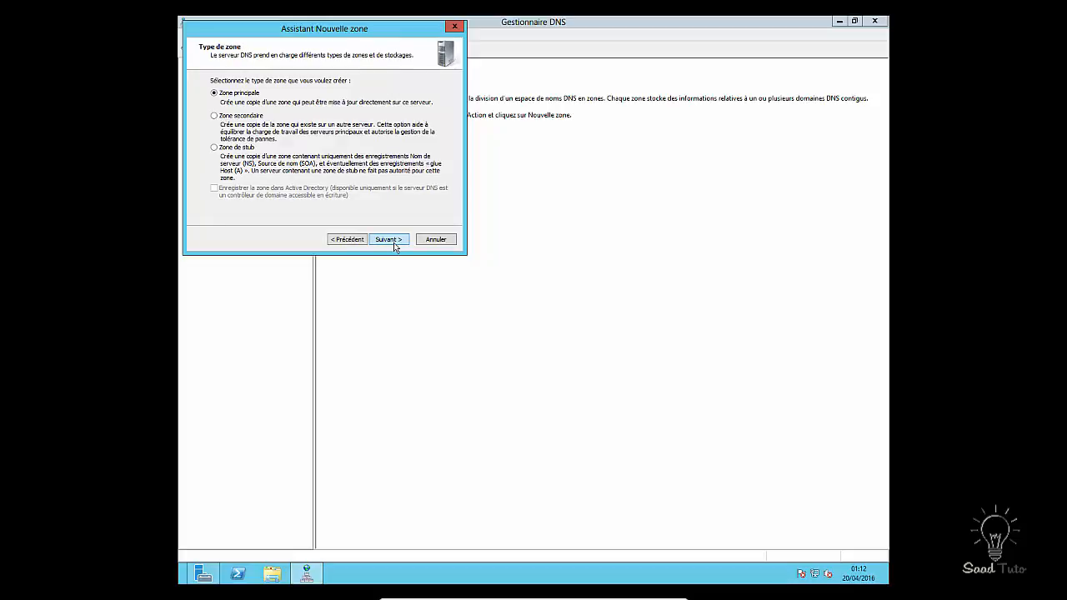
{"action": "left_click", "coordinate": [395, 244]}
Name the zone saadtuto.ma, keep the new zone file saadtuto.ma.dns, disallow dynamic updates, and finish creating it
{"action": "left_click", "coordinate": [300, 139]}
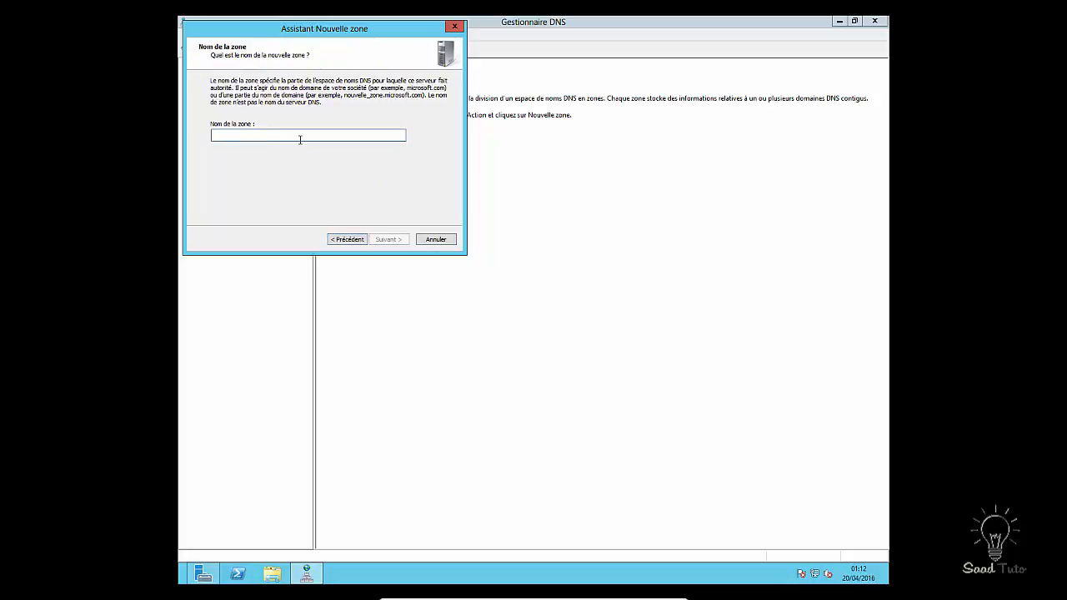
{"action": "type", "text": "saadtuto.ma"}
{"action": "left_click", "coordinate": [391, 240]}
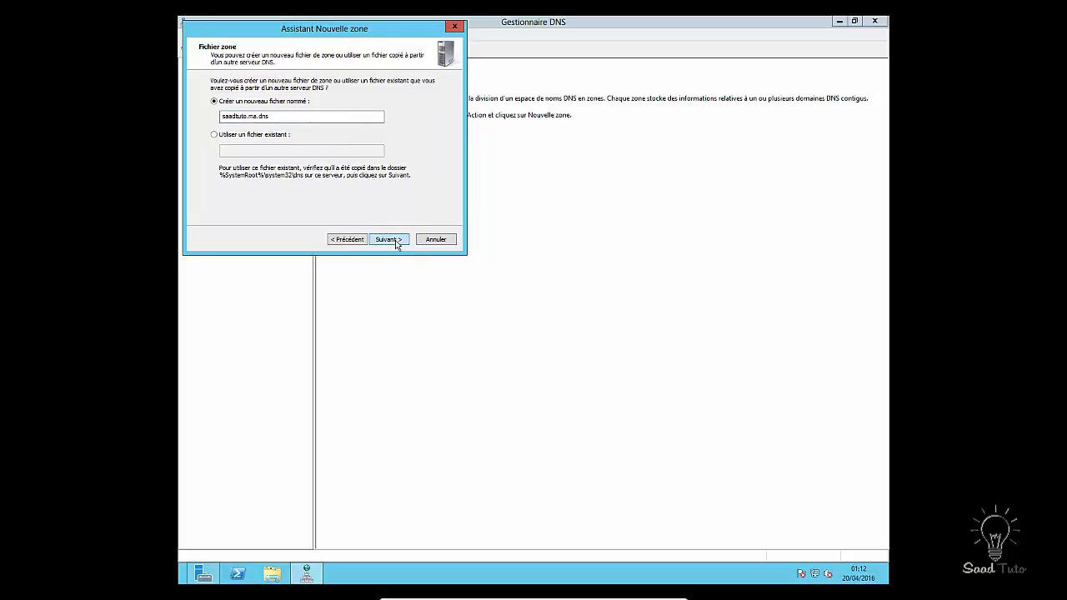
{"action": "left_click", "coordinate": [388, 241]}
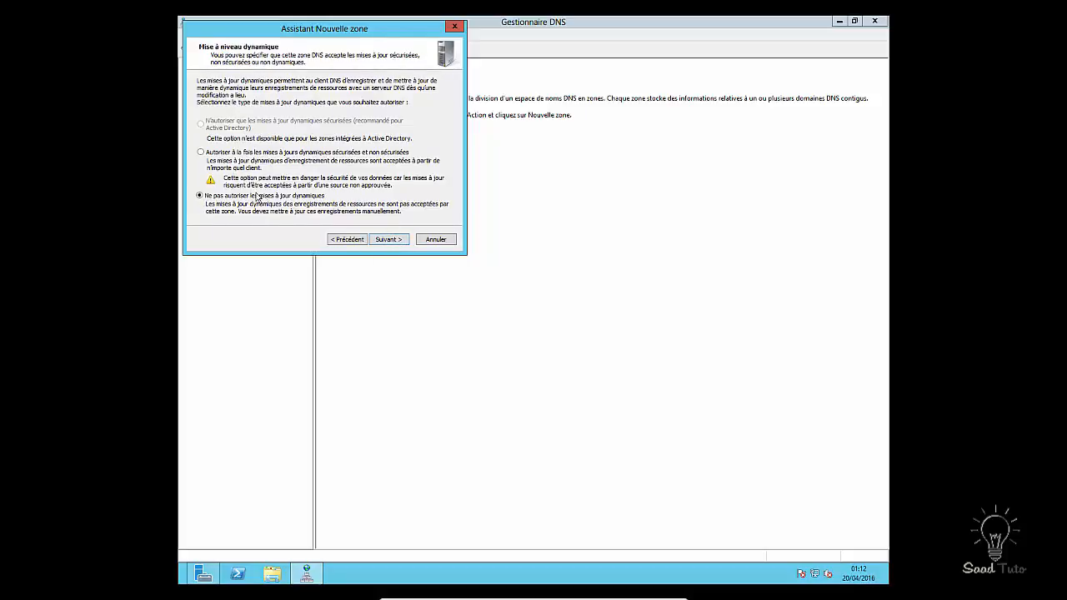
{"action": "left_click", "coordinate": [399, 242]}
{"action": "left_click", "coordinate": [399, 243]}
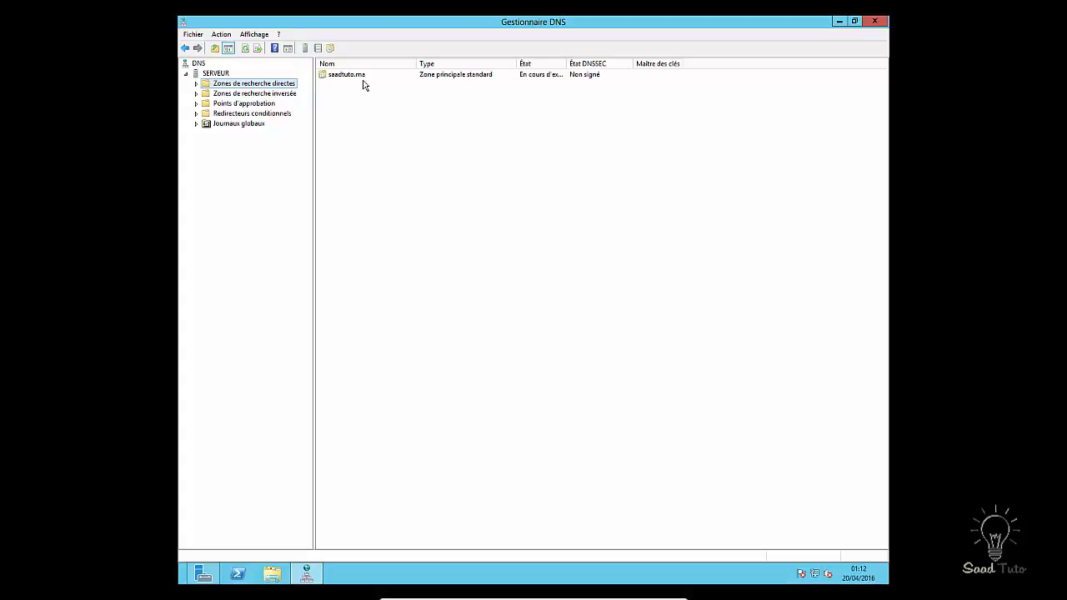
{"action": "right_click", "coordinate": [277, 87]}
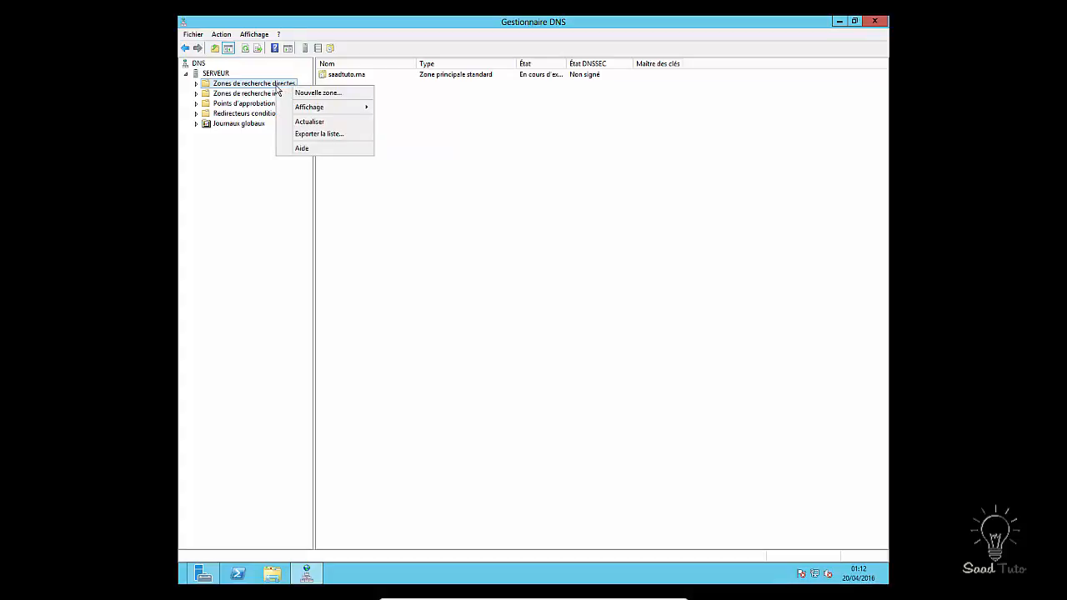
{"action": "left_click", "coordinate": [342, 77]}
{"action": "left_click", "coordinate": [345, 81]}
{"action": "right_click", "coordinate": [346, 80]}
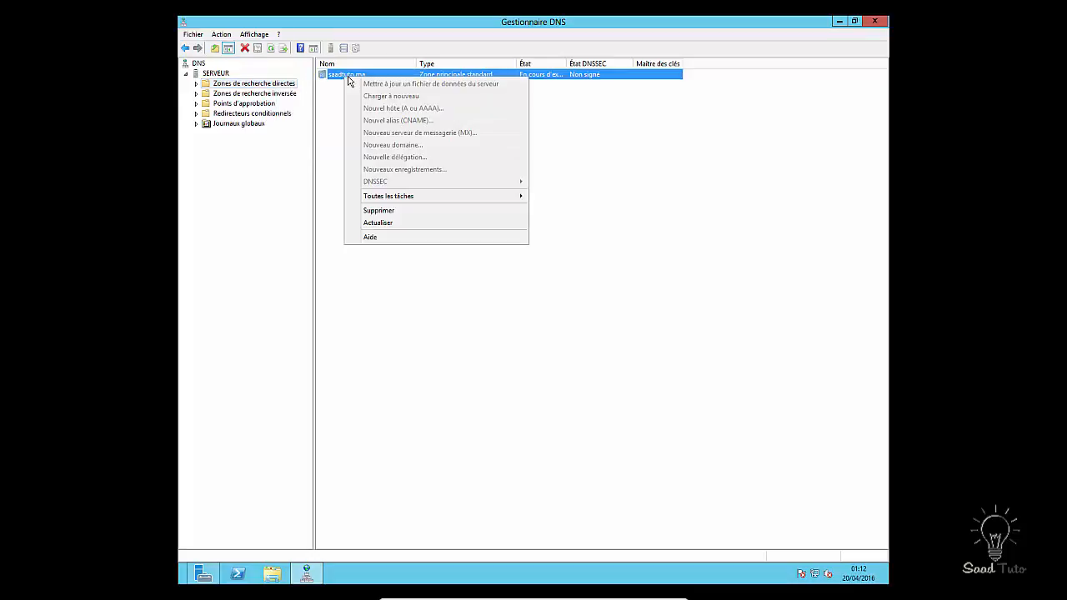
Add a host (A) record named www with IP address 127.0.0.1 to the saadtuto.ma forward zone
{"action": "left_click", "coordinate": [197, 84]}
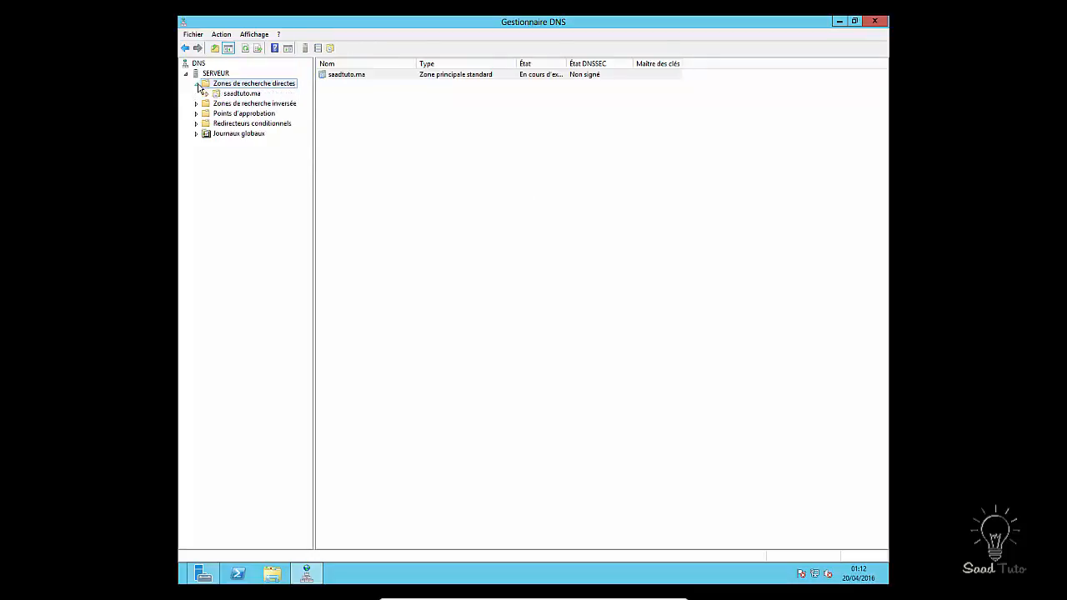
{"action": "left_click", "coordinate": [228, 95]}
{"action": "right_click", "coordinate": [231, 96]}
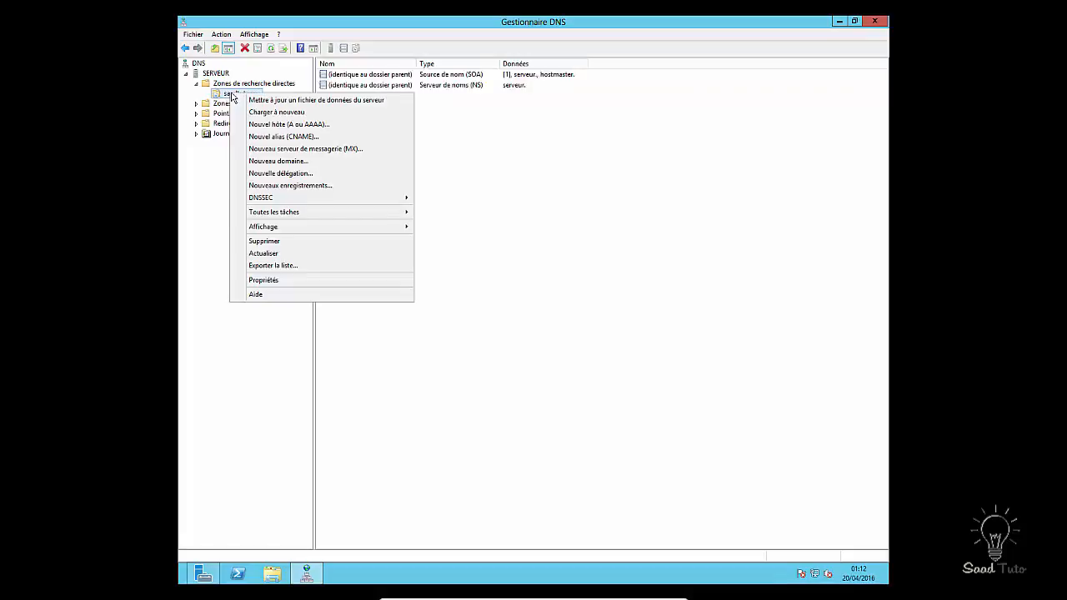
{"action": "left_click", "coordinate": [280, 125]}
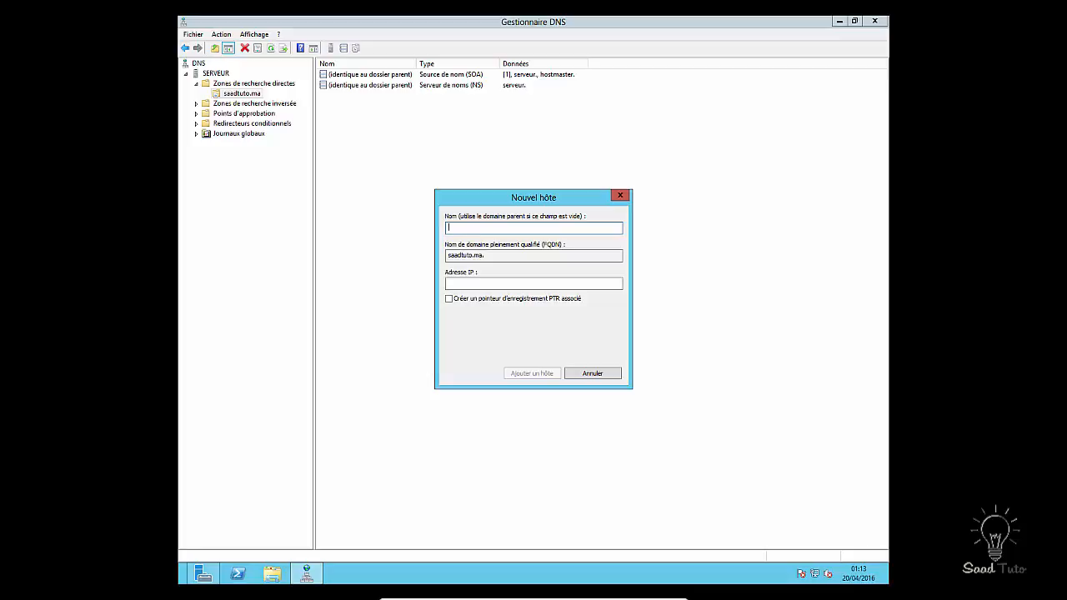
{"action": "type", "text": "www"}
{"action": "left_click", "coordinate": [527, 281]}
{"action": "left_click", "coordinate": [525, 286]}
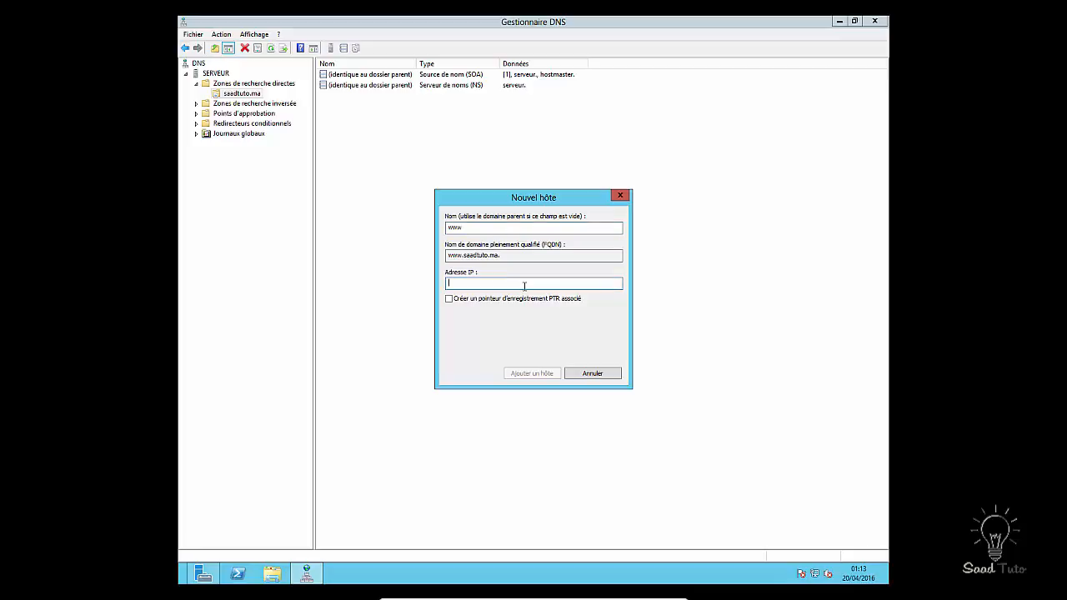
{"action": "type", "text": "127.0.0.1"}
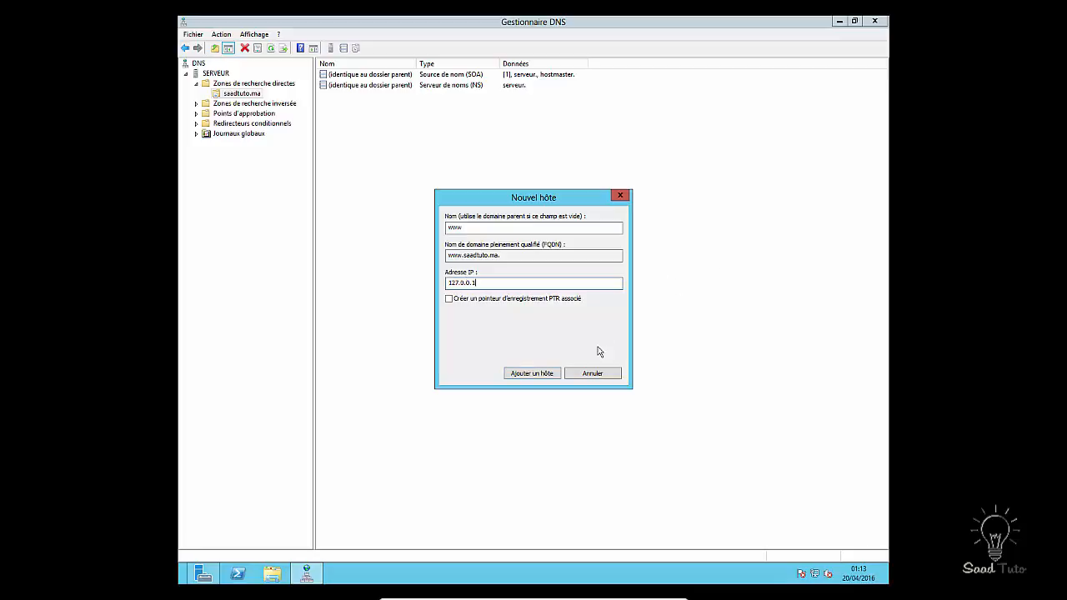
{"action": "left_click", "coordinate": [548, 379]}
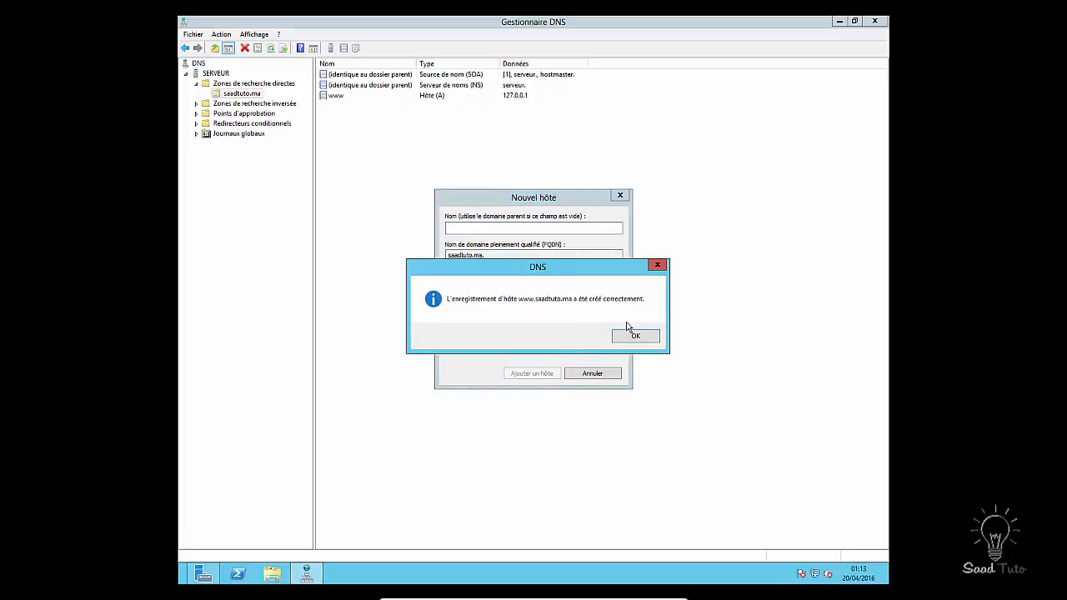
{"action": "left_click", "coordinate": [636, 337]}
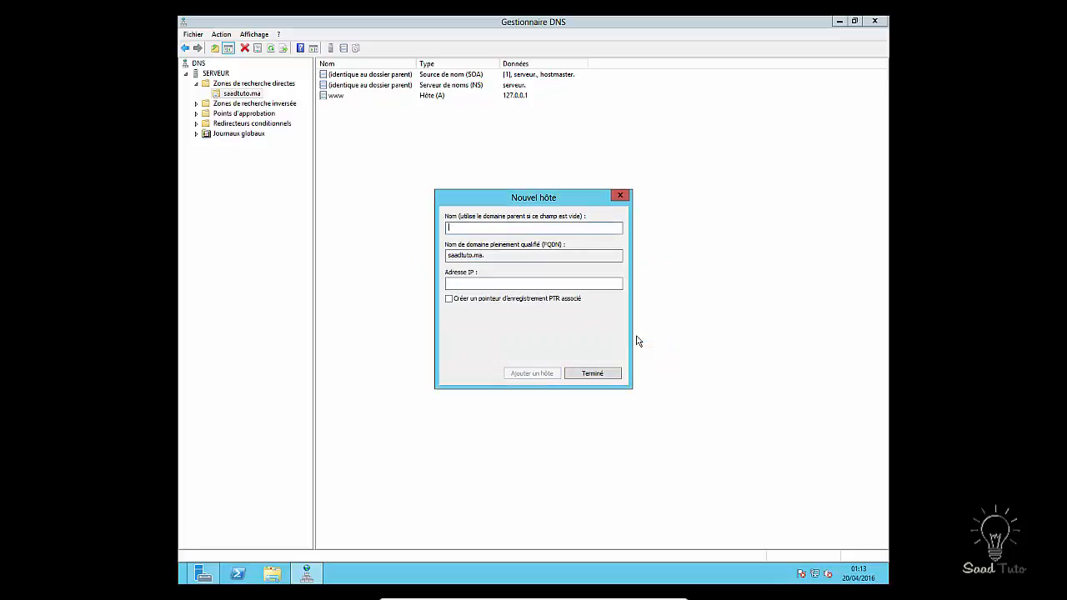
{"action": "left_click", "coordinate": [593, 375]}
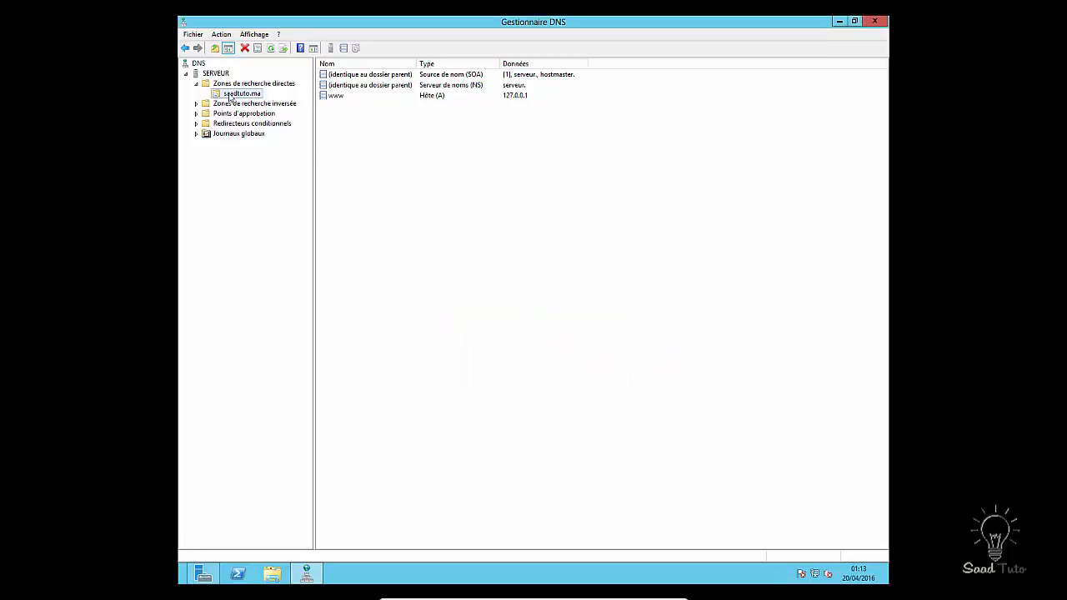
Start a new primary IPv4 zone under the reverse lookup zones
{"action": "left_click", "coordinate": [196, 85]}
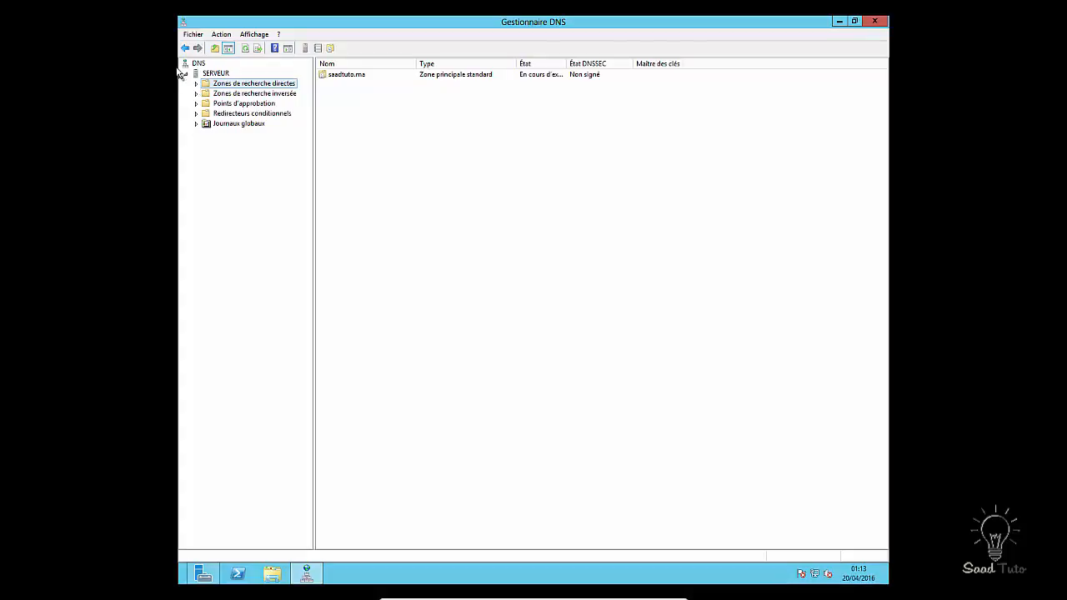
{"action": "left_click", "coordinate": [246, 93]}
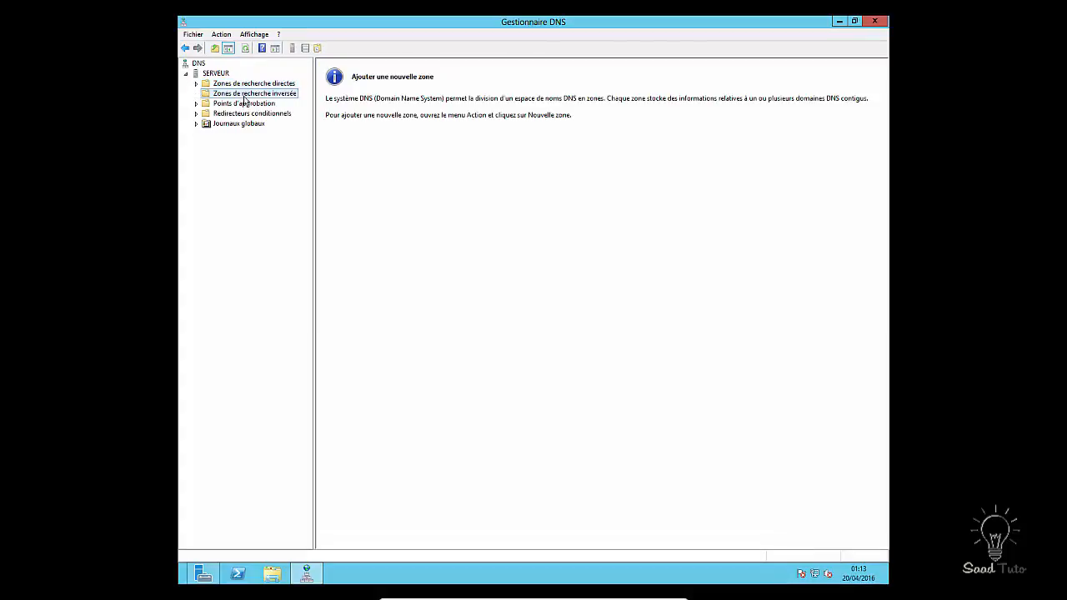
{"action": "right_click", "coordinate": [243, 95]}
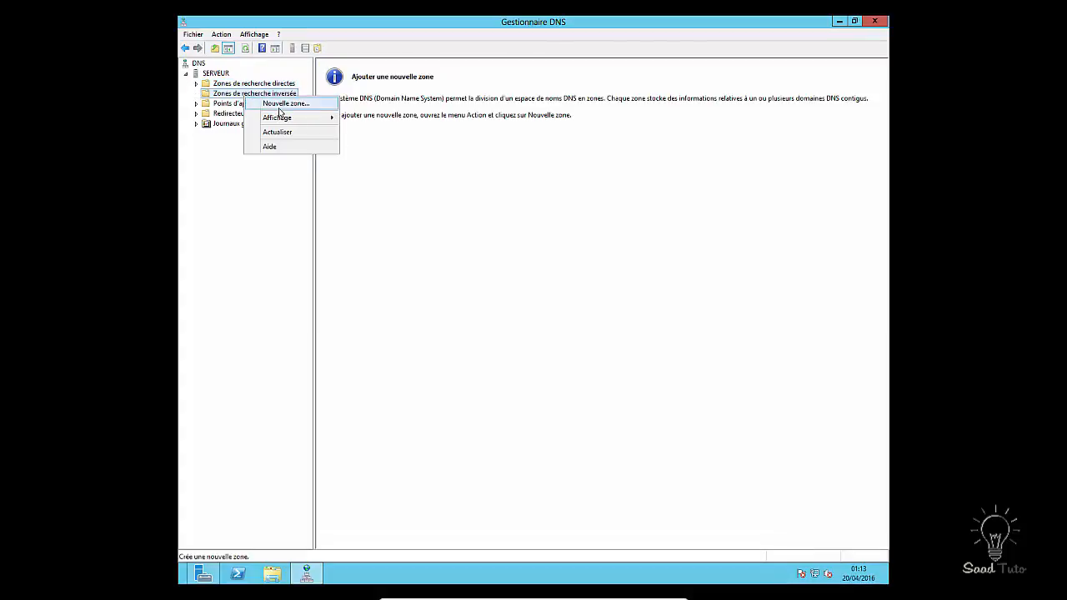
{"action": "left_click", "coordinate": [280, 105]}
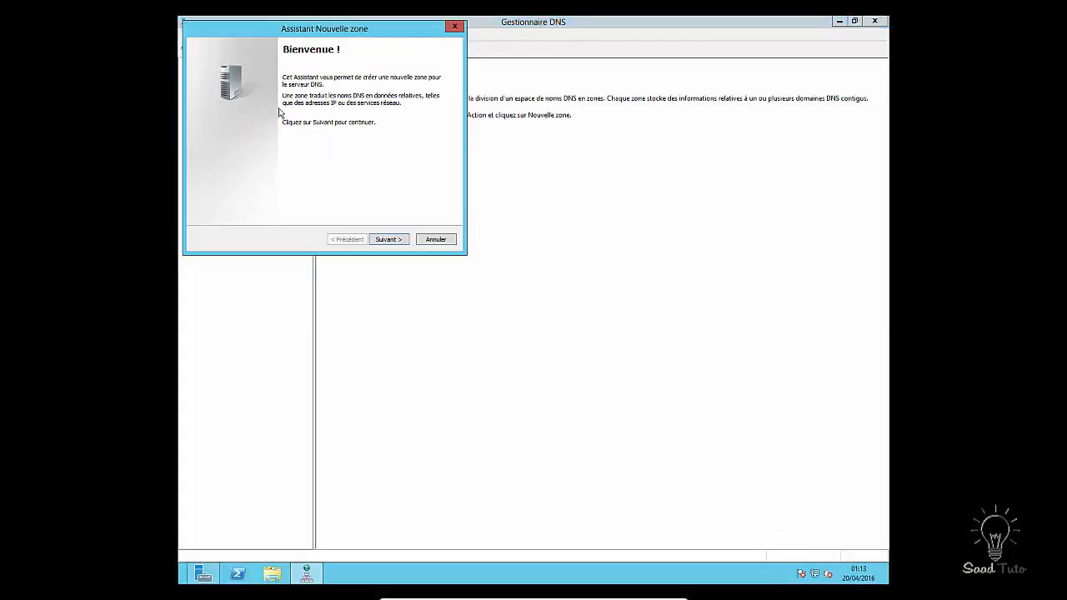
{"action": "left_click", "coordinate": [389, 239]}
{"action": "left_click", "coordinate": [389, 239]}
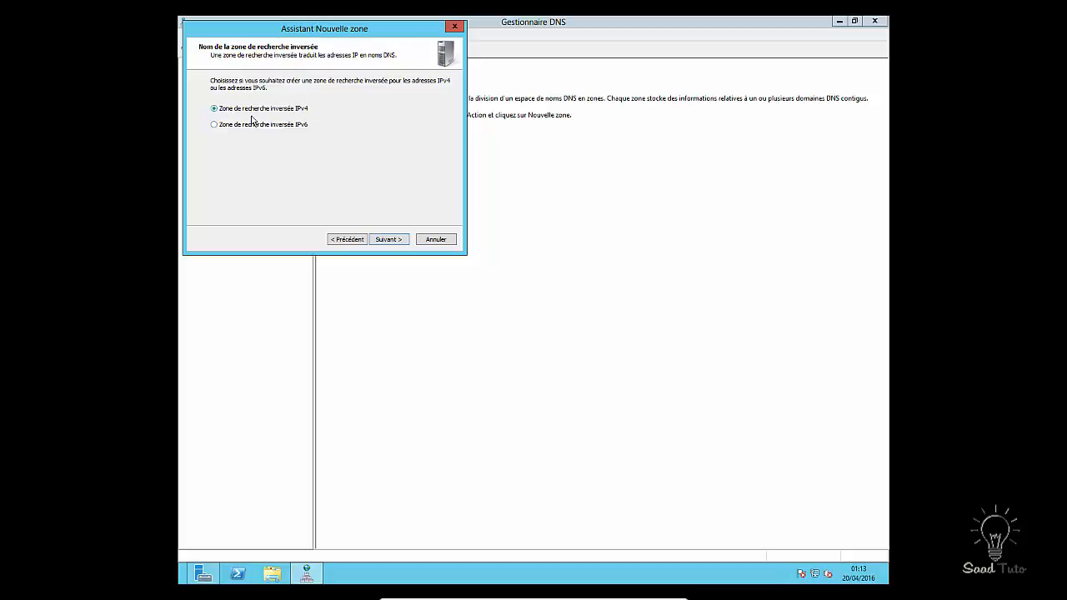
{"action": "left_click", "coordinate": [395, 242]}
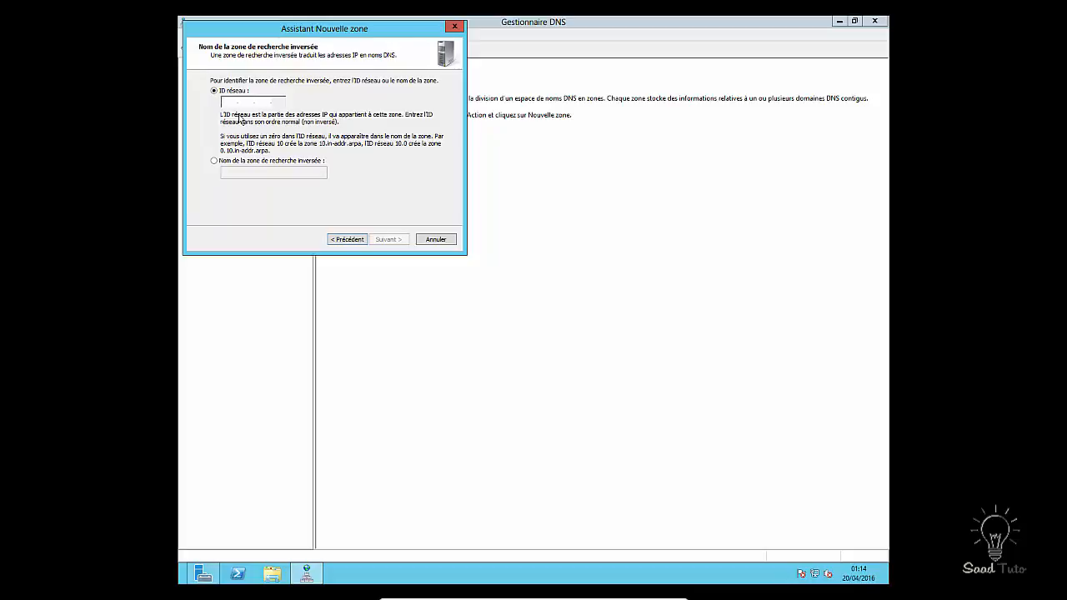
Set the reverse zone's network ID to 192.168.0, keep the default new zone file, disallow dynamic updates, and finish creating it
{"action": "type", "text": "192 . "}
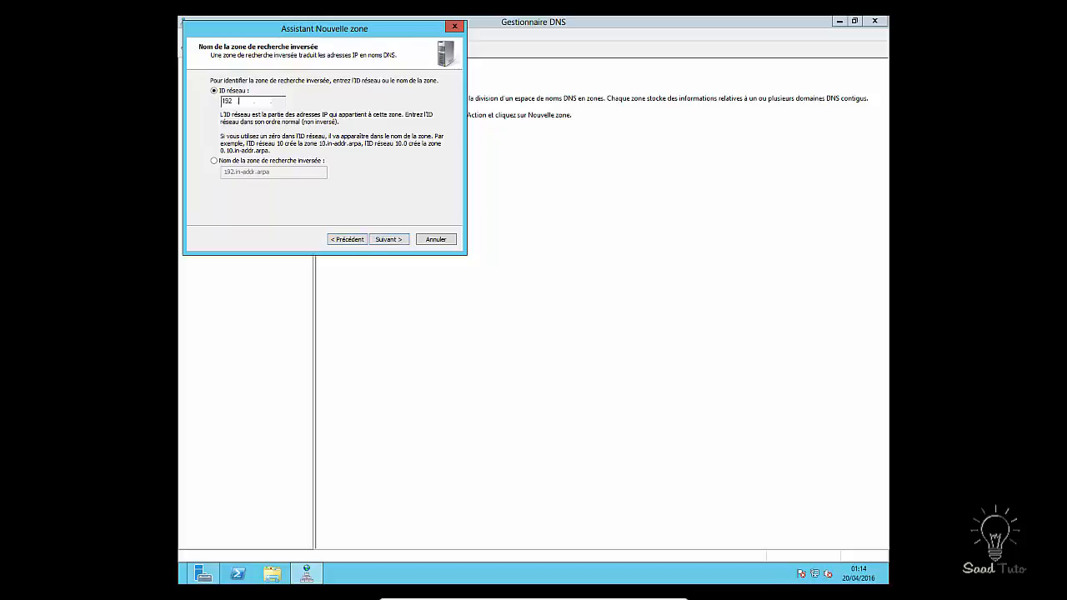
{"action": "type", "text": "168 . 0 ."}
{"action": "left_click", "coordinate": [389, 240]}
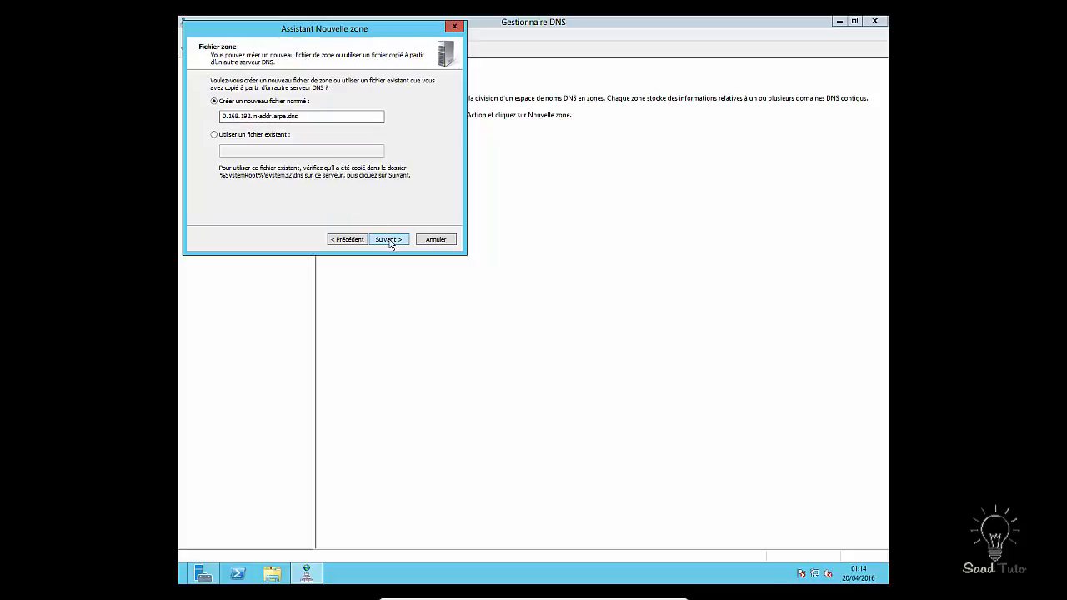
{"action": "left_click", "coordinate": [389, 241]}
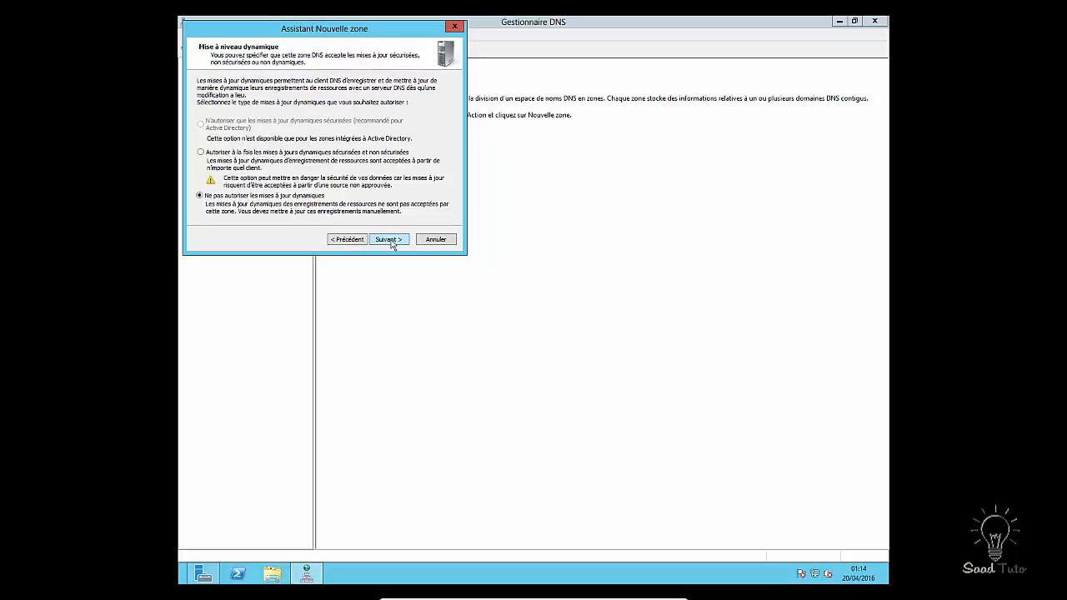
{"action": "left_click", "coordinate": [389, 240]}
{"action": "left_click", "coordinate": [389, 240]}
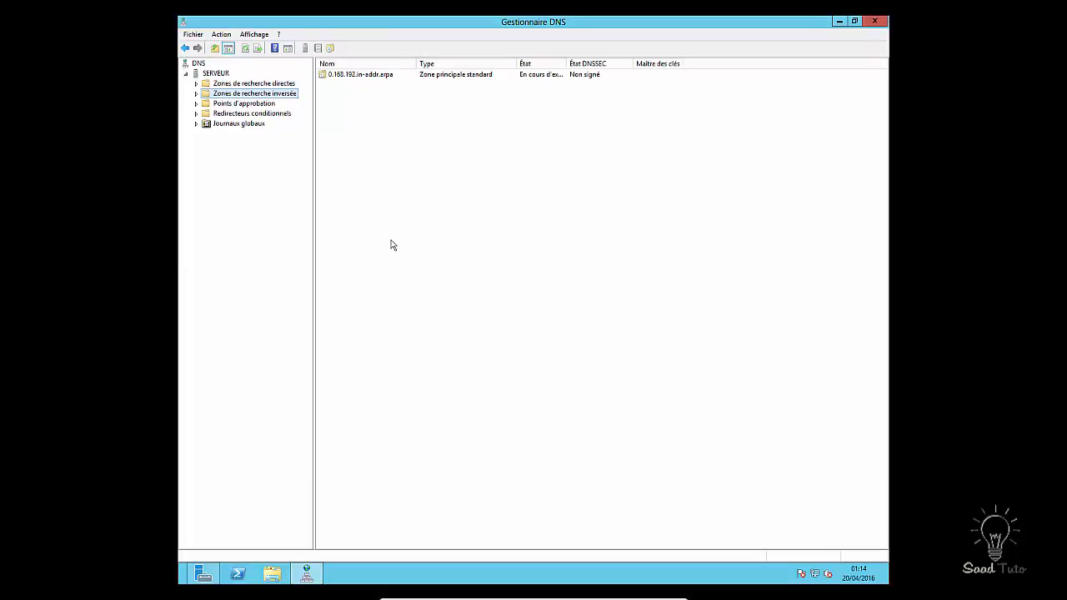
Add a pointer (PTR) record for 192.168.0.1 with host name dns1.saadtuto.ma to the 0.168.192.in-addr.arpa zone
{"action": "left_click", "coordinate": [196, 94]}
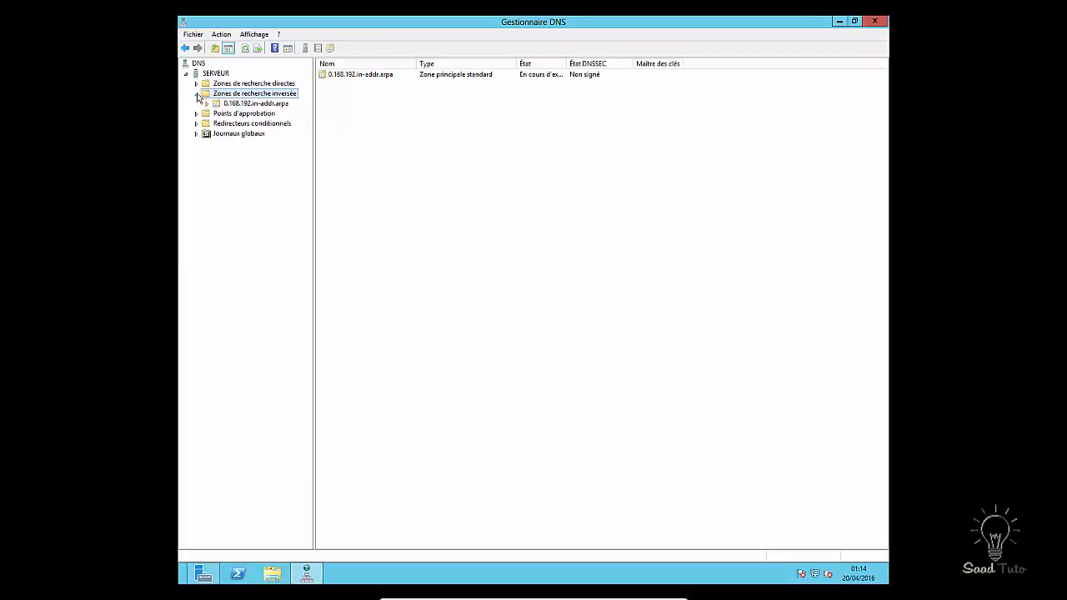
{"action": "left_click", "coordinate": [236, 106]}
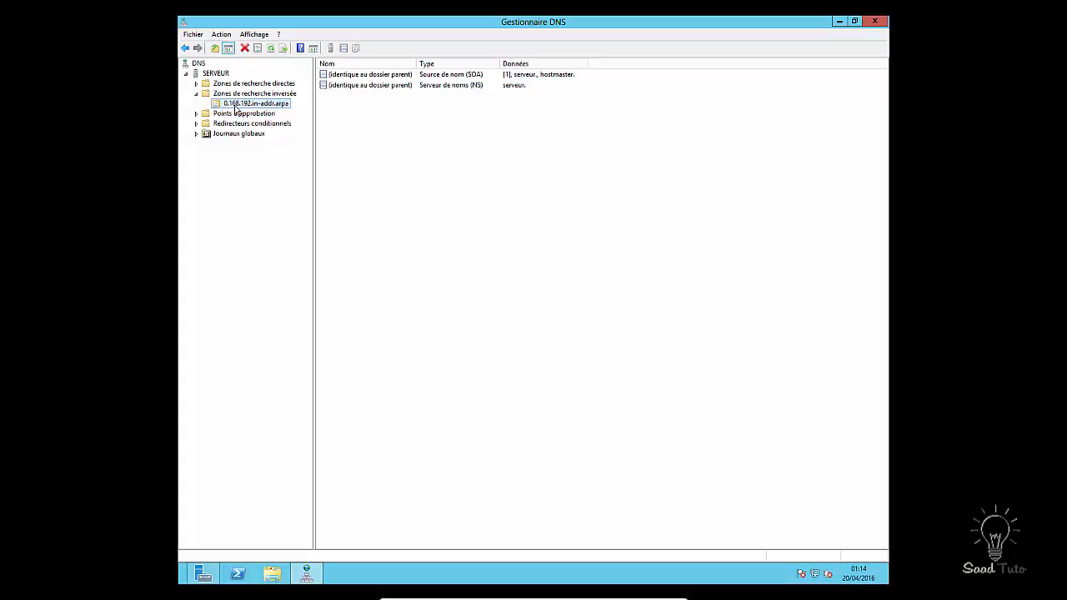
{"action": "right_click", "coordinate": [236, 107]}
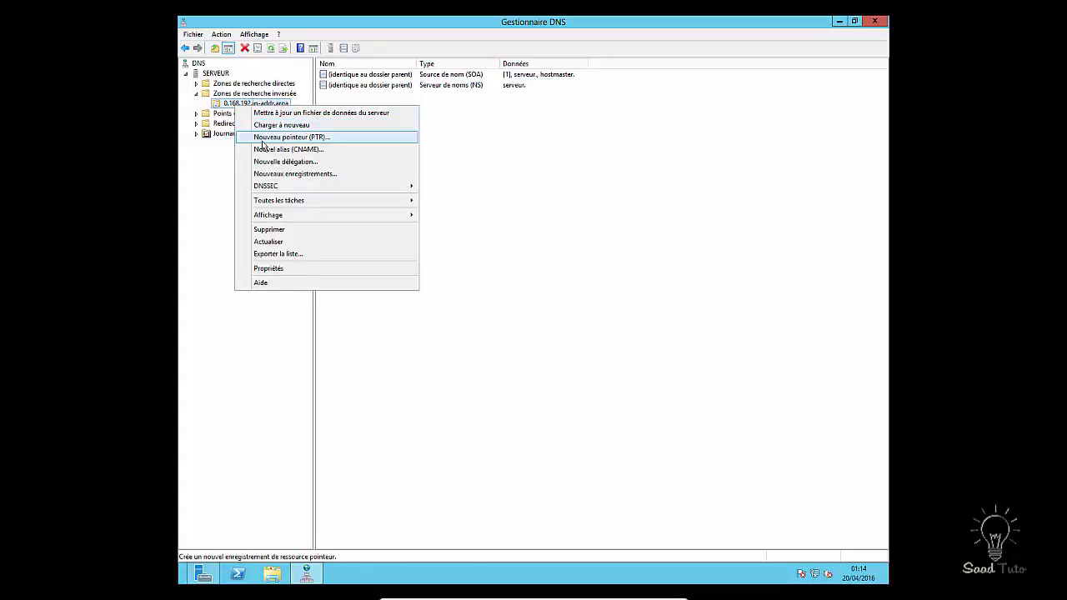
{"action": "left_click", "coordinate": [321, 142]}
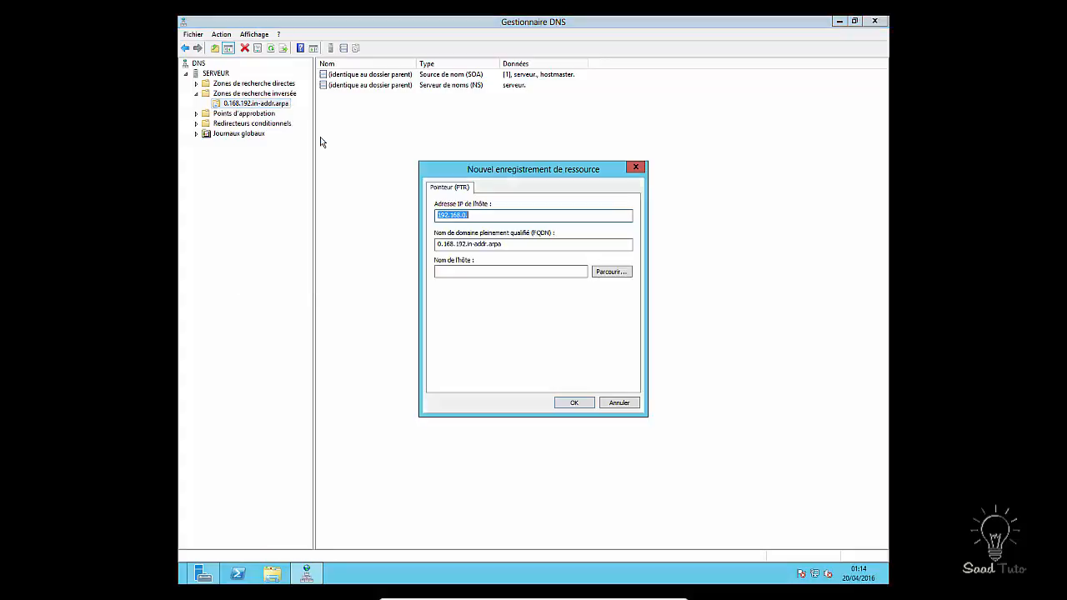
{"action": "left_click", "coordinate": [503, 216]}
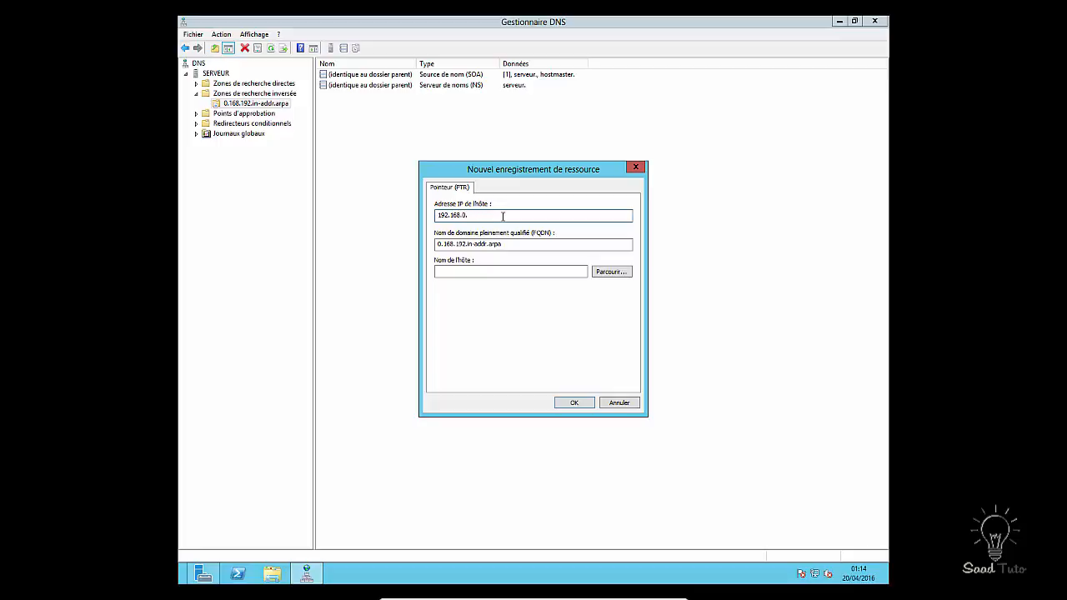
{"action": "type", "text": "1"}
{"action": "left_click", "coordinate": [505, 274]}
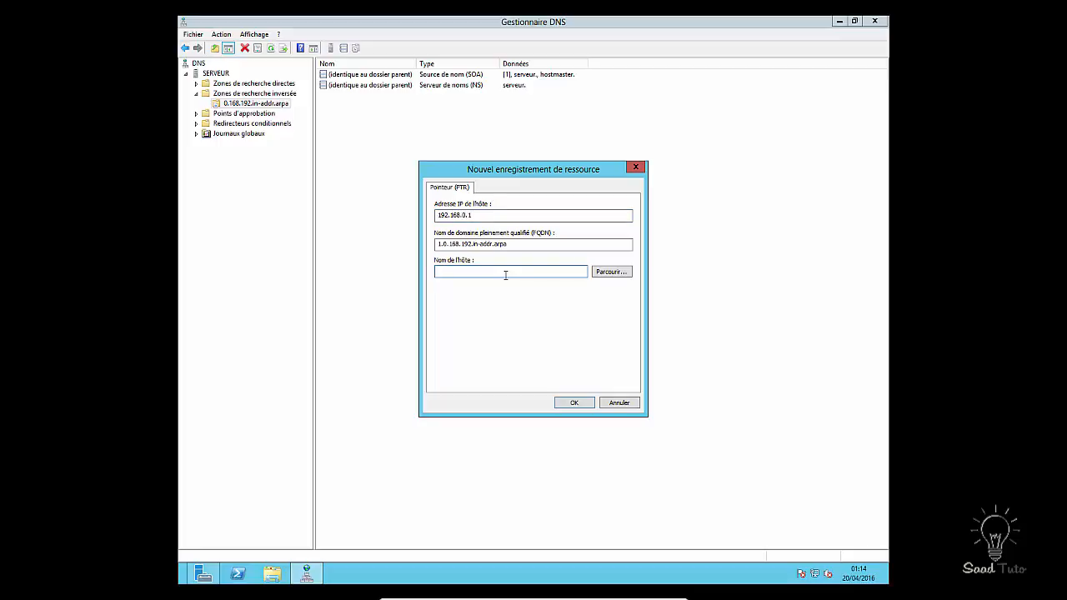
{"action": "type", "text": "dns1.saadtuto.ma"}
{"action": "left_click", "coordinate": [572, 404]}
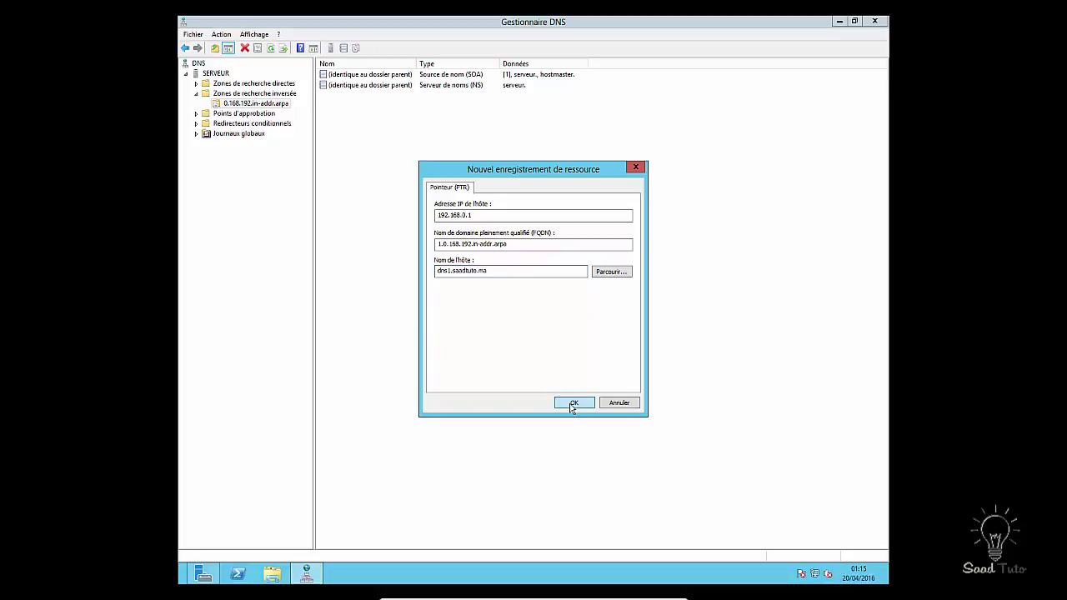
Add a pointer (PTR) record for 192.168.0.2 with host name dns2.saadtuto.ma to the 0.168.192.in-addr.arpa zone, then close the DNS manager
{"action": "right_click", "coordinate": [249, 108]}
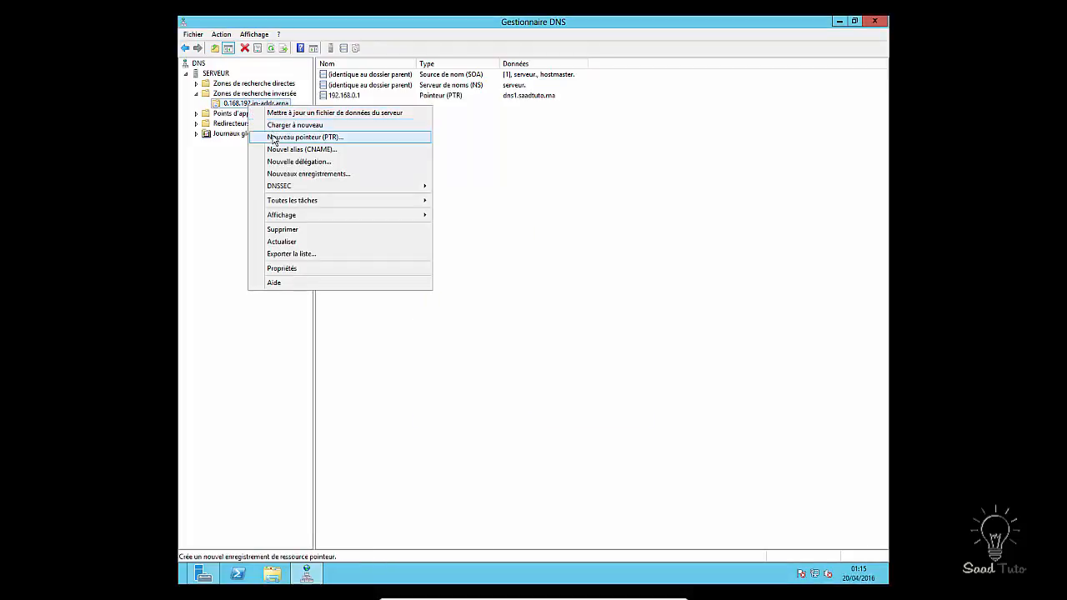
{"action": "left_click", "coordinate": [274, 137]}
{"action": "left_click", "coordinate": [460, 215]}
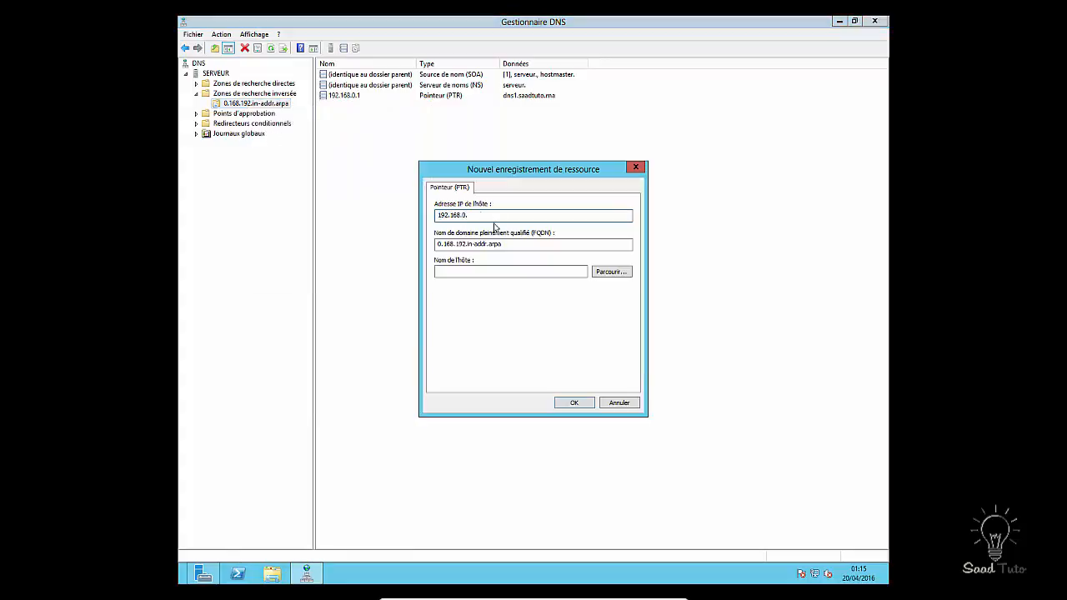
{"action": "type", "text": "2"}
{"action": "left_click", "coordinate": [487, 273]}
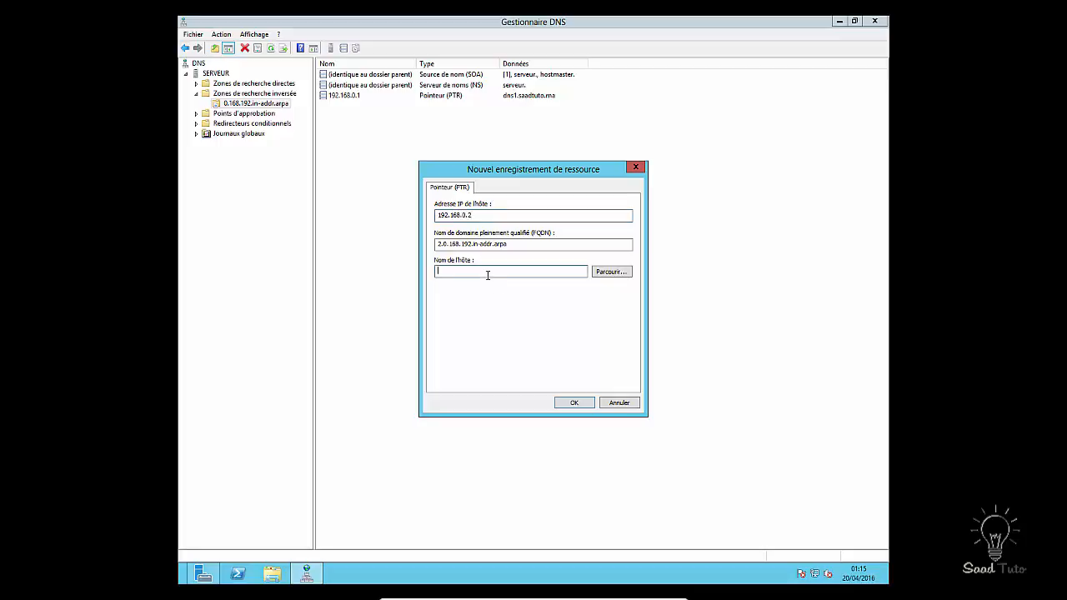
{"action": "type", "text": "dns2.saadtuto.ma"}
{"action": "left_click", "coordinate": [574, 402]}
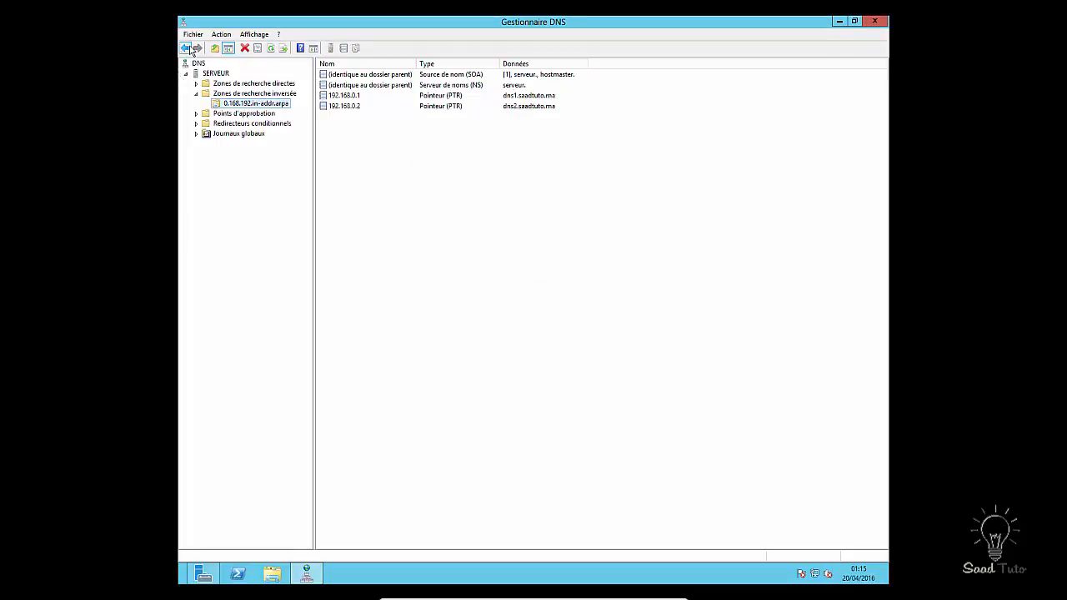
{"action": "mouse_move", "coordinate": [882, 26]}
{"action": "left_click", "coordinate": [879, 25]}
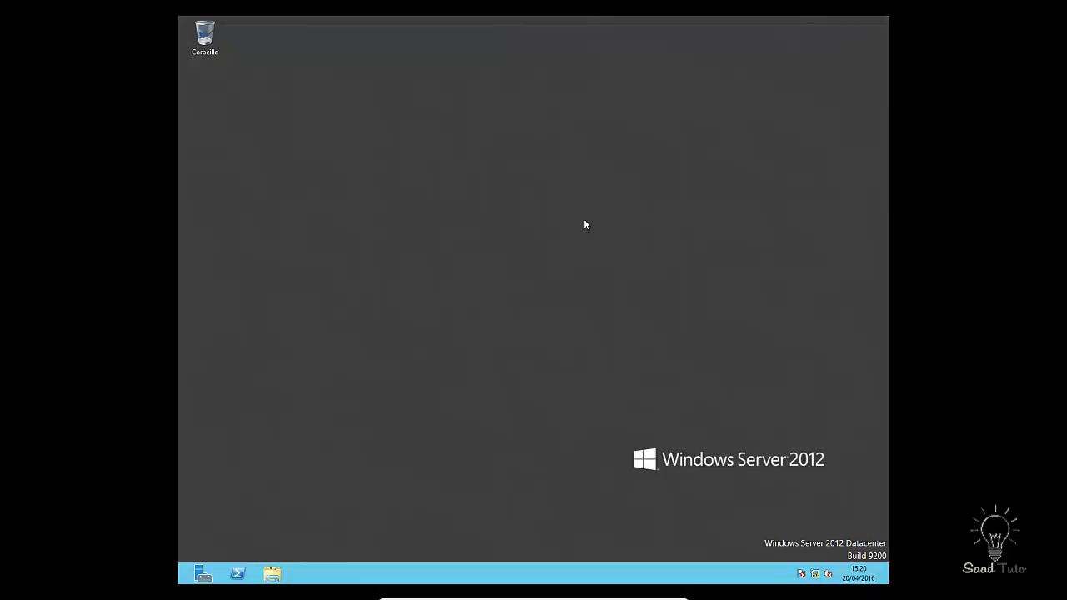
Launch cmd from a File Explorer window and start an interactive nslookup session in the command prompt
{"action": "left_click", "coordinate": [272, 573]}
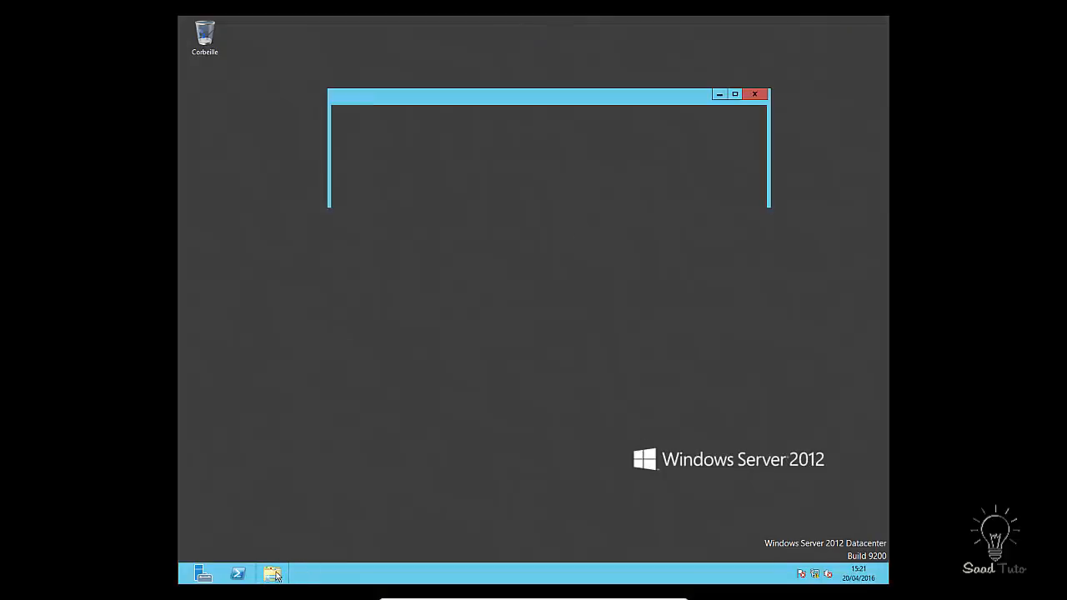
{"action": "left_click", "coordinate": [500, 128]}
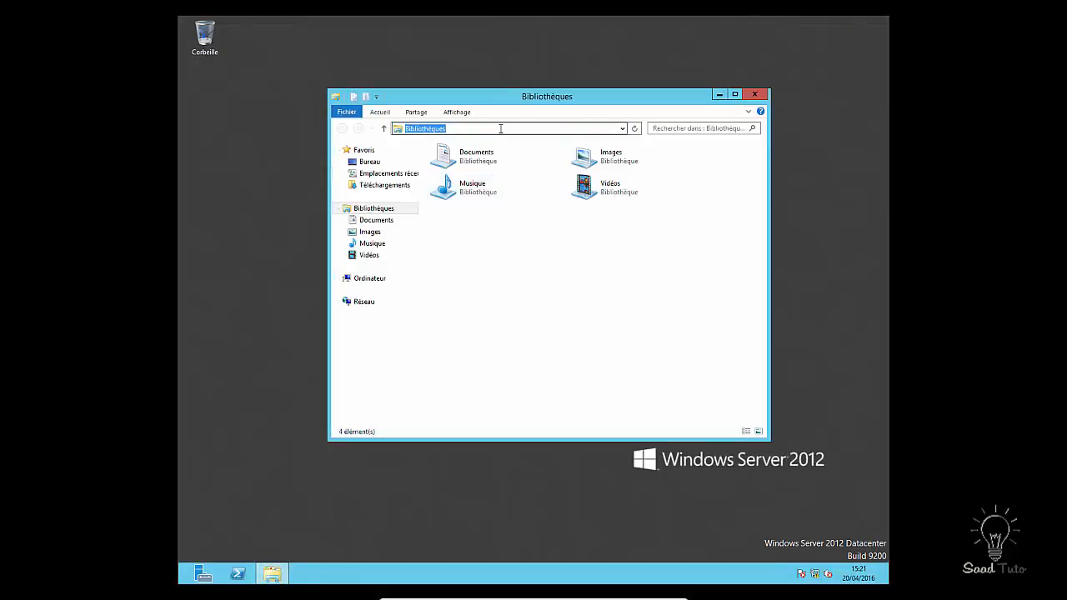
{"action": "type", "text": "cmd"}
{"action": "key", "text": "Return"}
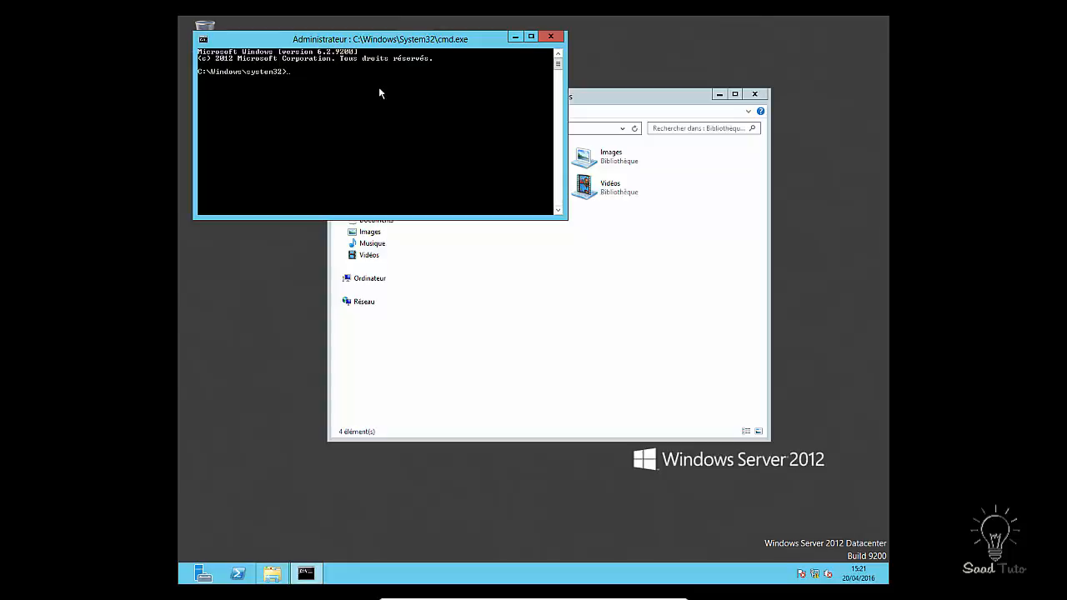
{"action": "type", "text": "nslookup"}
{"action": "key", "text": "Return"}
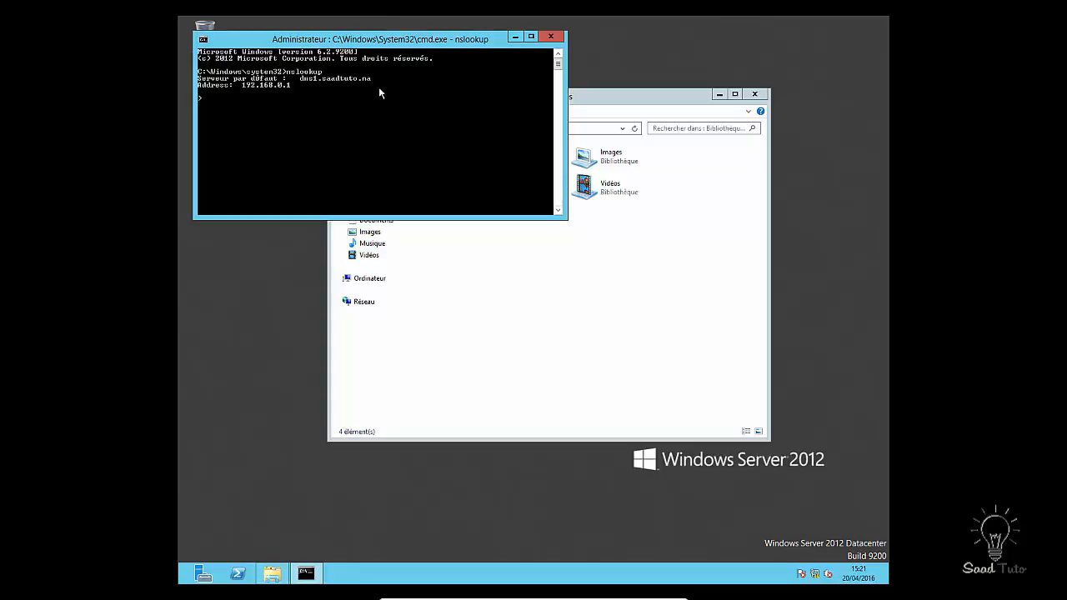
Test reverse resolution by querying 192.168.0.1 and 192.168.0.2 in nslookup
{"action": "type", "text": "192.168."}
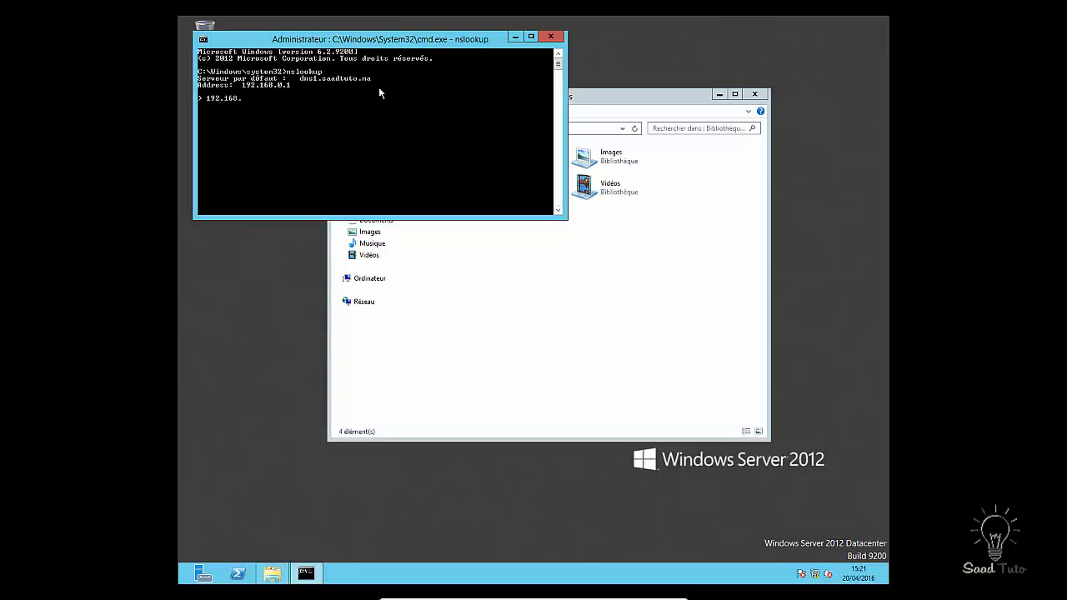
{"action": "type", "text": "0.1"}
{"action": "key", "text": "Return"}
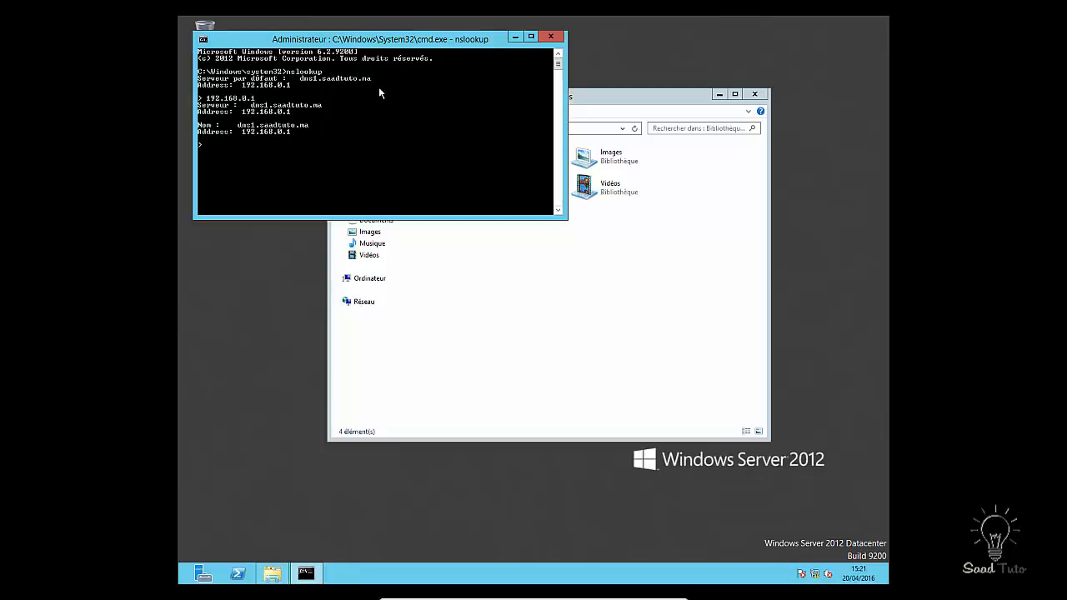
{"action": "key", "text": "Up"}
{"action": "key", "text": "BackSpace"}
{"action": "type", "text": "2.168.0.2"}
{"action": "key", "text": "Return"}
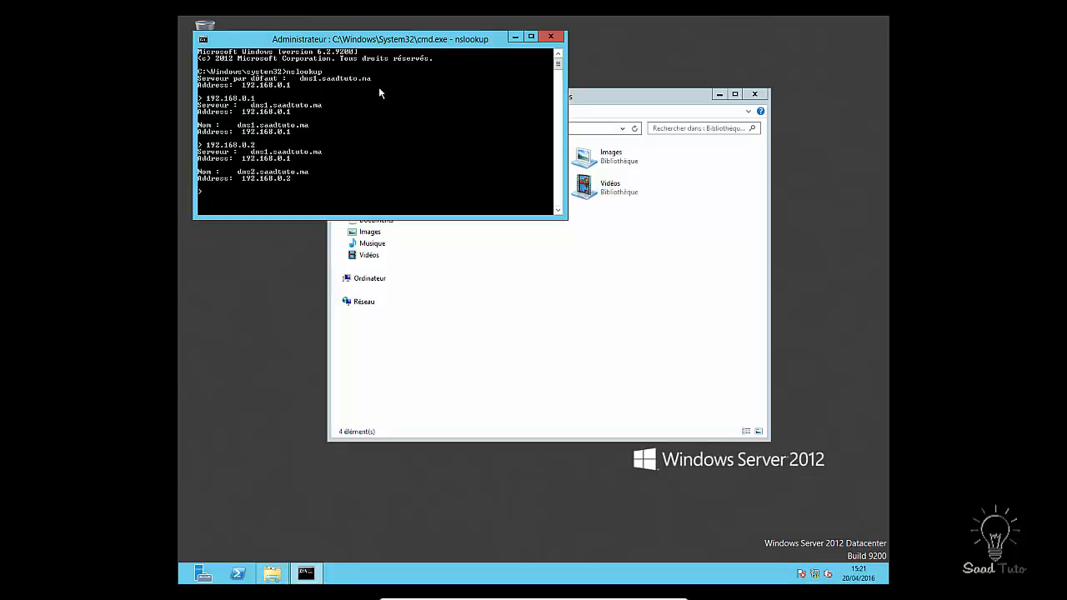
{"action": "type", "text": "www.saadtuto.ma"}
{"action": "key", "text": "Return"}
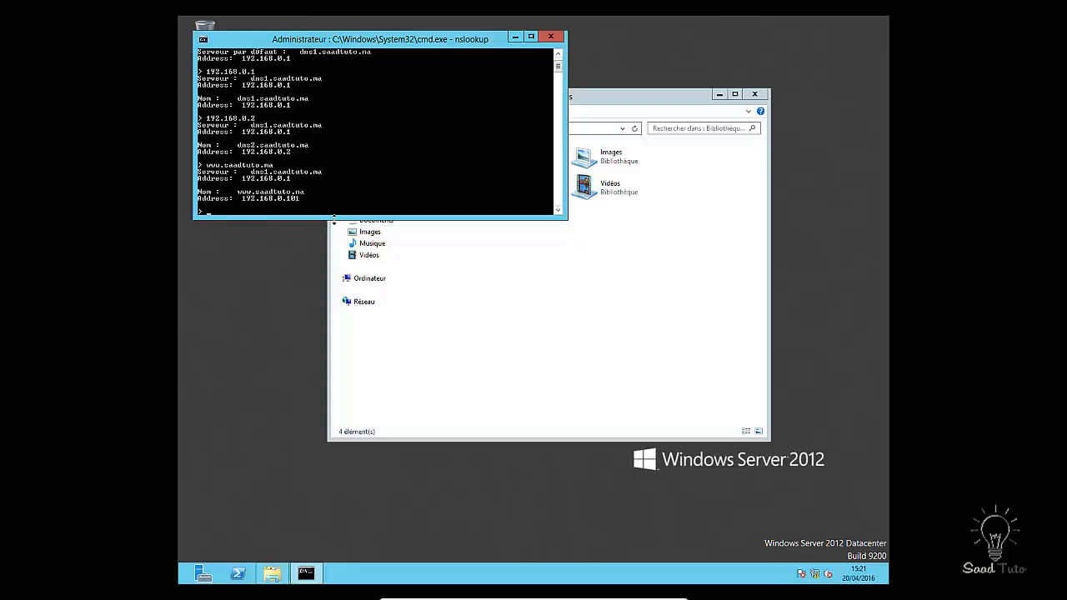
{"action": "scroll", "coordinate": [392, 162], "scroll_direction": "up", "scroll_amount": 1}
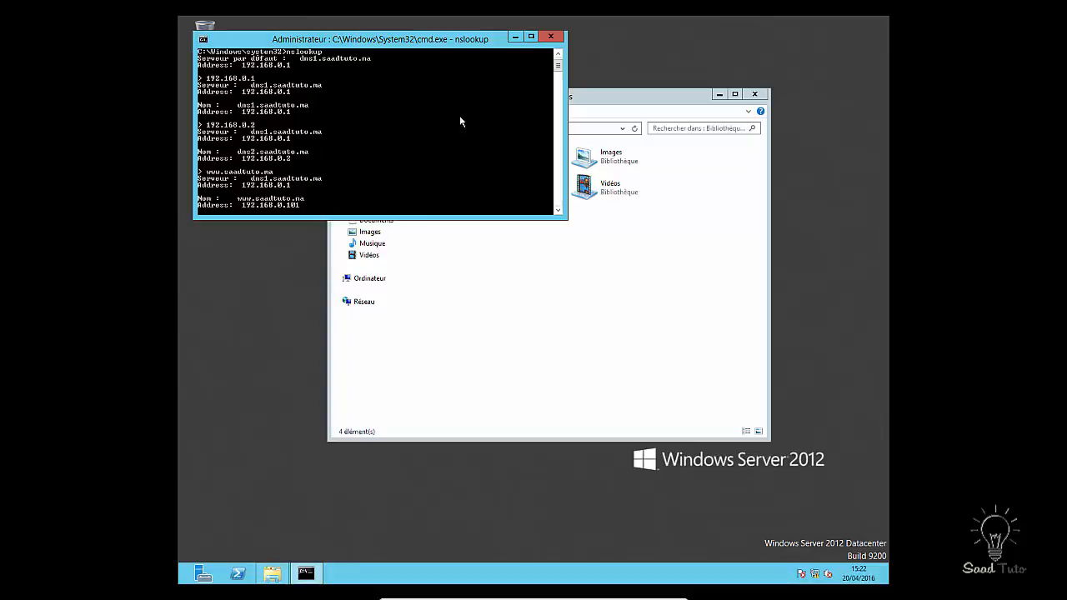
{"action": "left_click", "coordinate": [553, 38]}
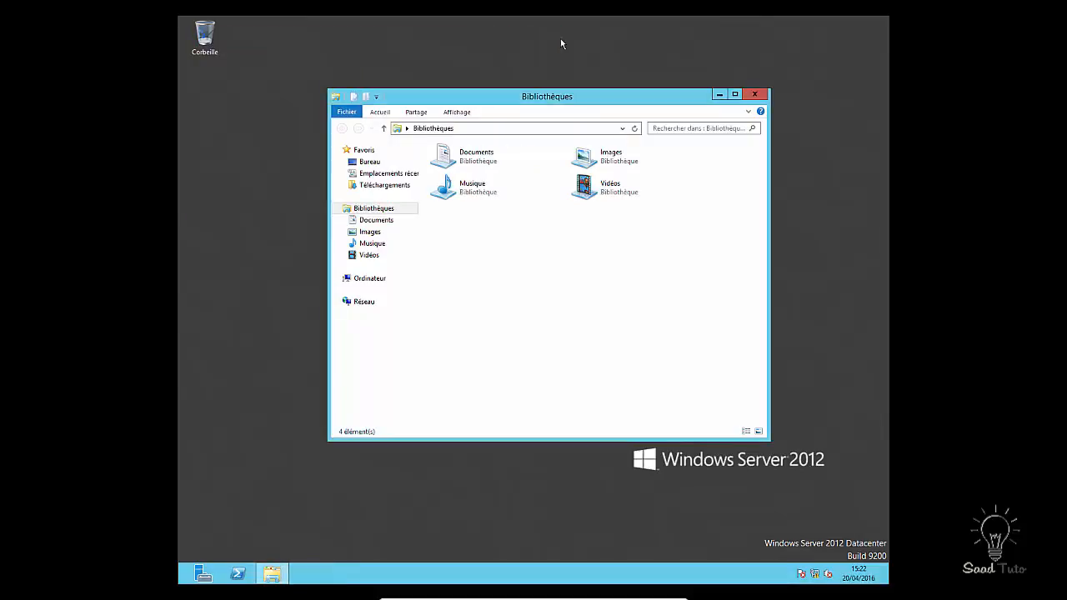